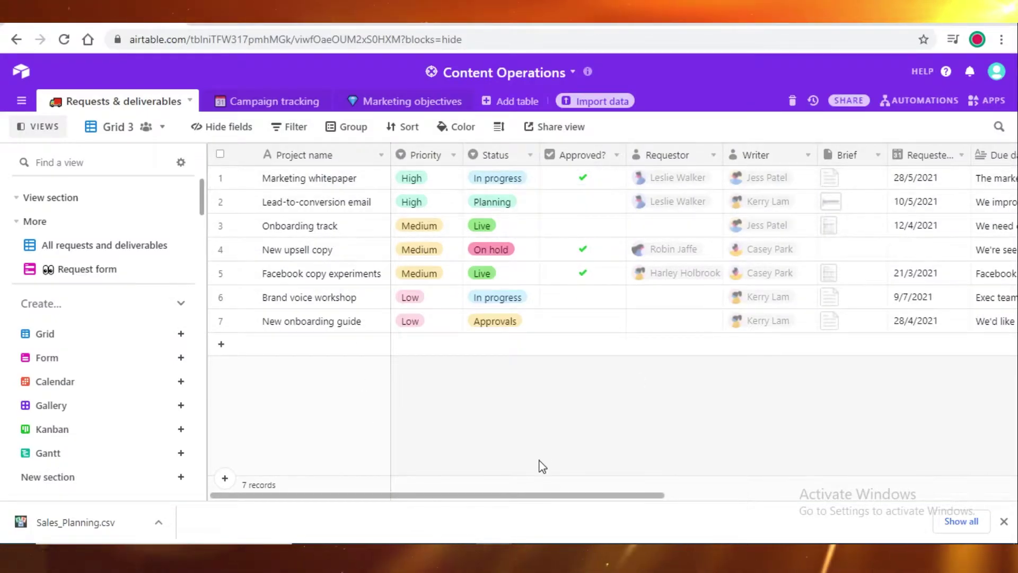
click(555, 490)
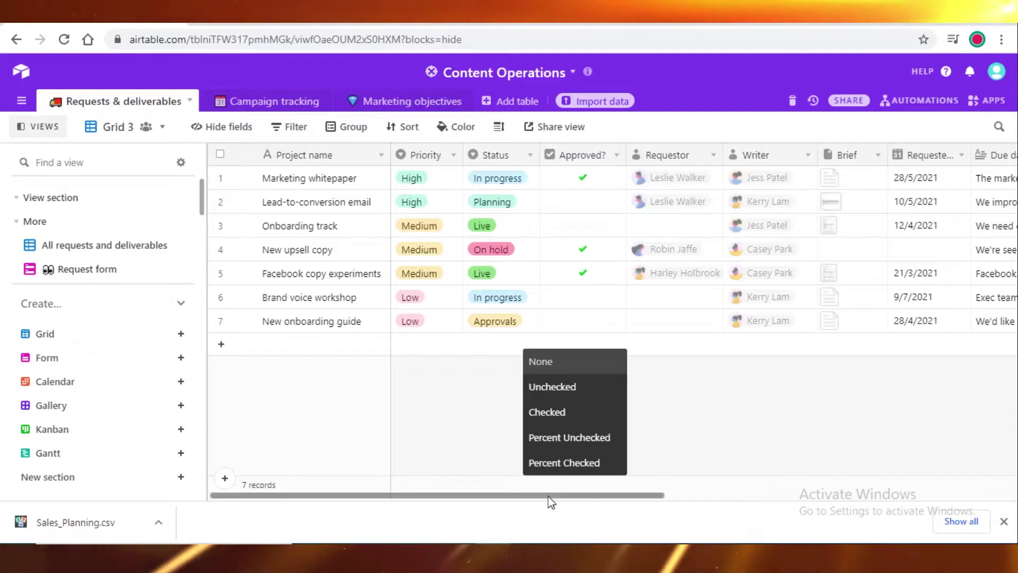
click(548, 495)
drag(543, 500, 711, 480)
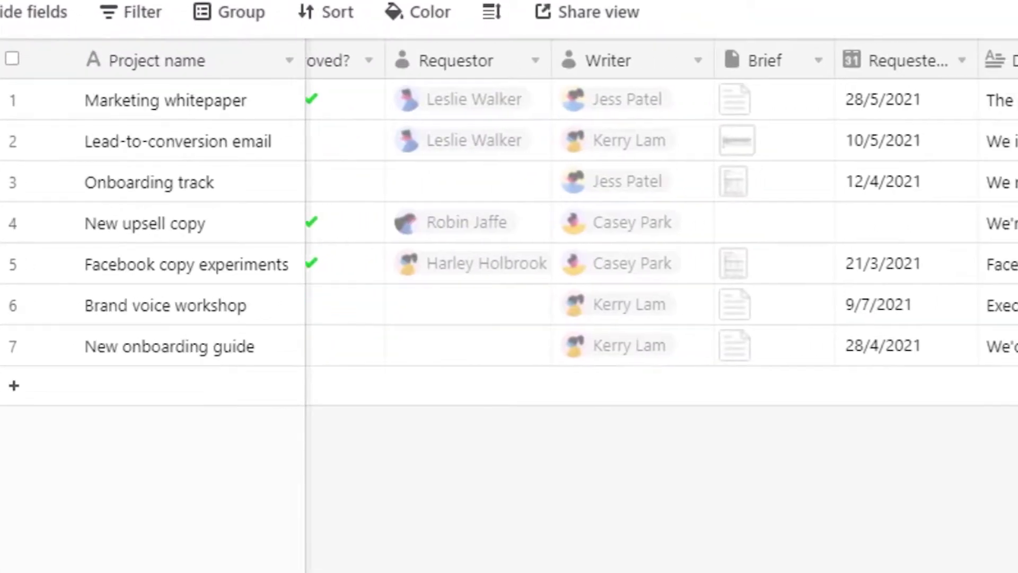
scroll(662, 202, right, 10)
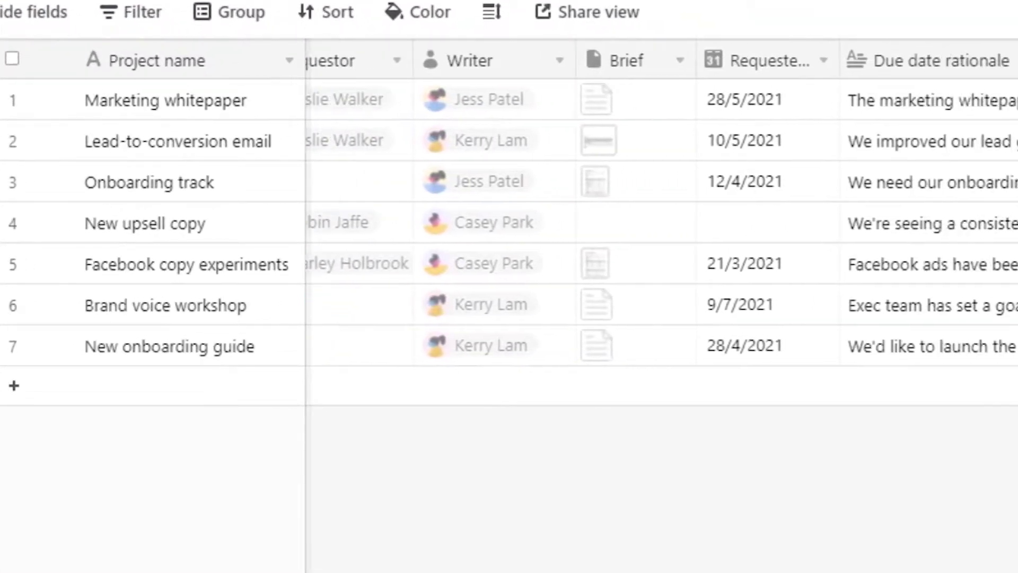
scroll(427, 71, left, 12)
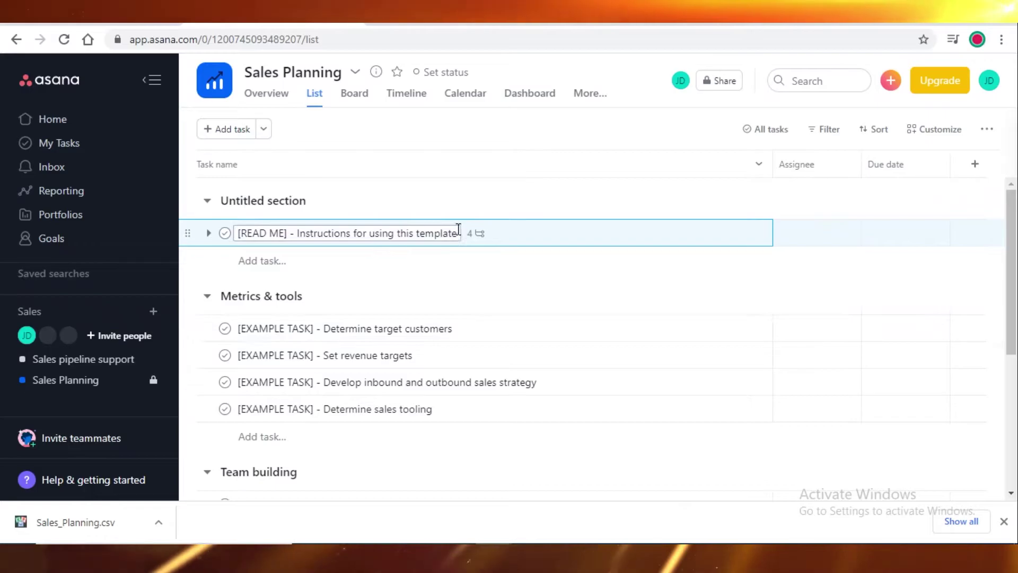
- Open the [READ ME] task in Sales Planning and scroll through its details
click(534, 233)
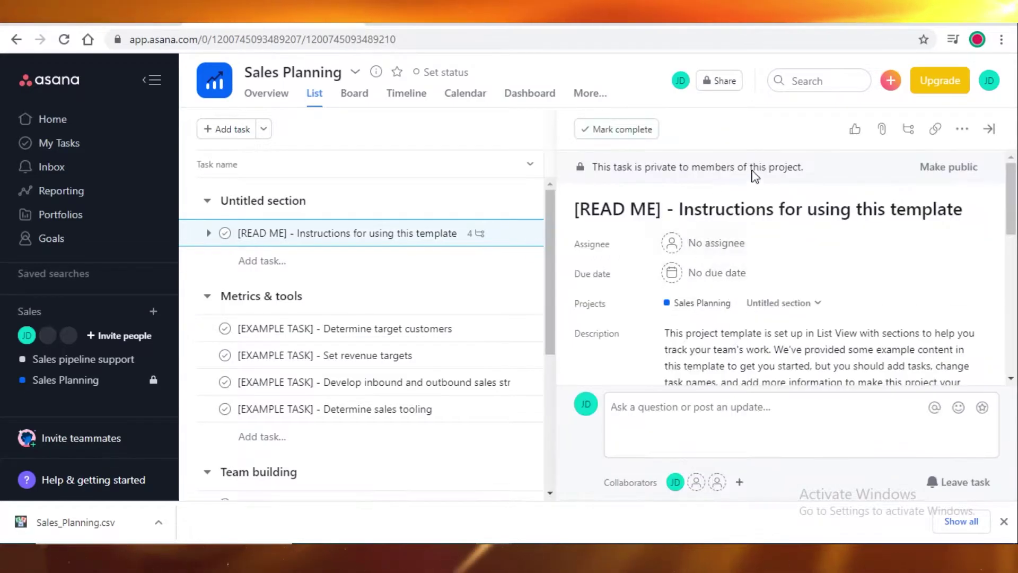
scroll(854, 329, down, 10)
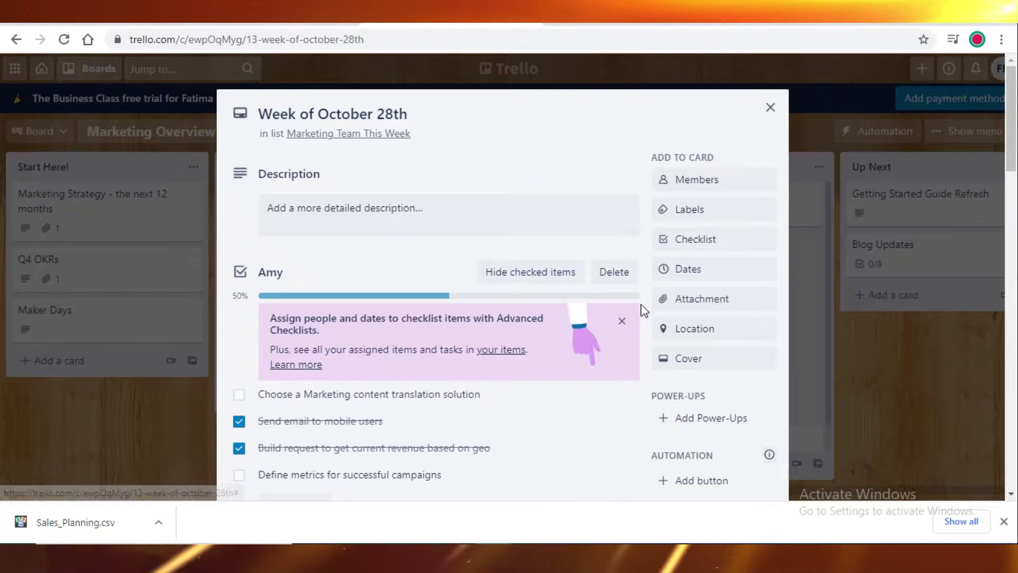
- Close the Week of October 28th card, then view and close the Marketing Strategy card
scroll(629, 348, down, 7)
scroll(495, 362, up, 7)
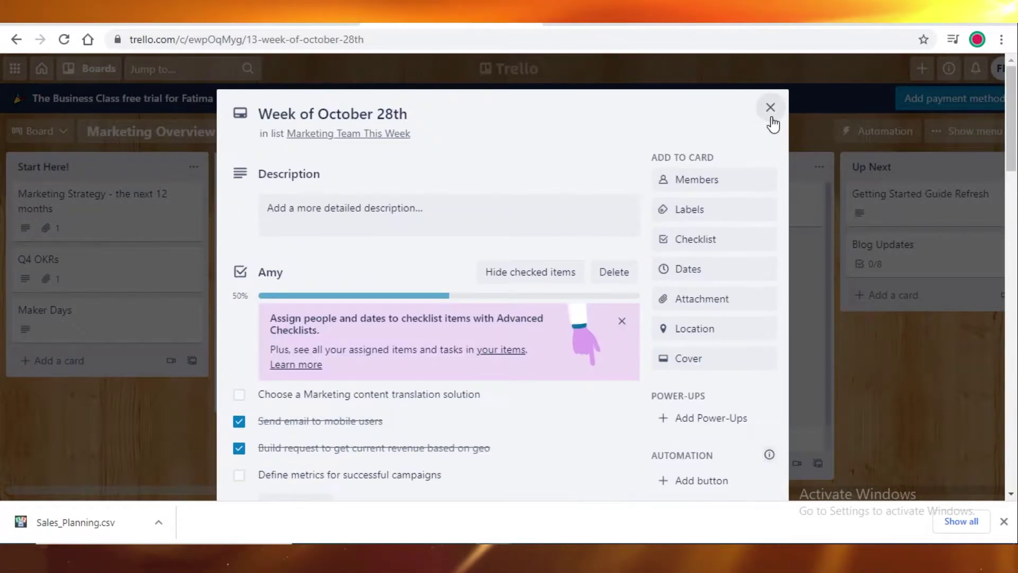
click(771, 114)
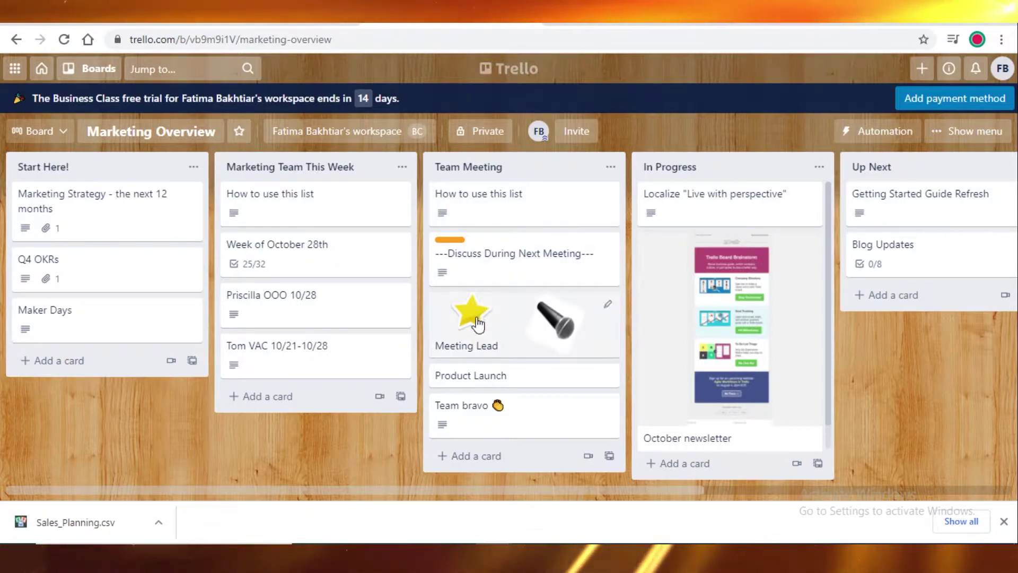
click(116, 198)
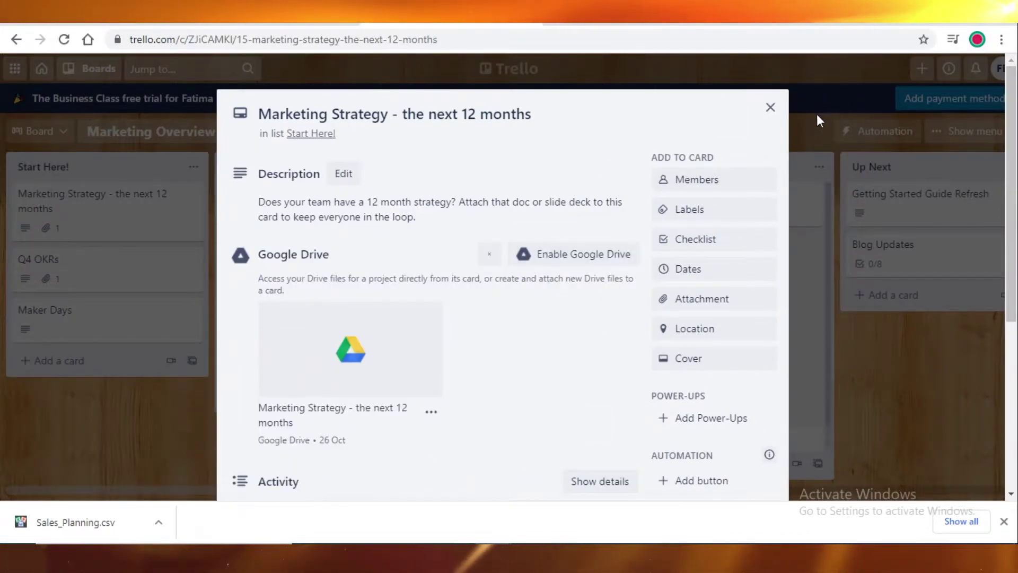
click(771, 107)
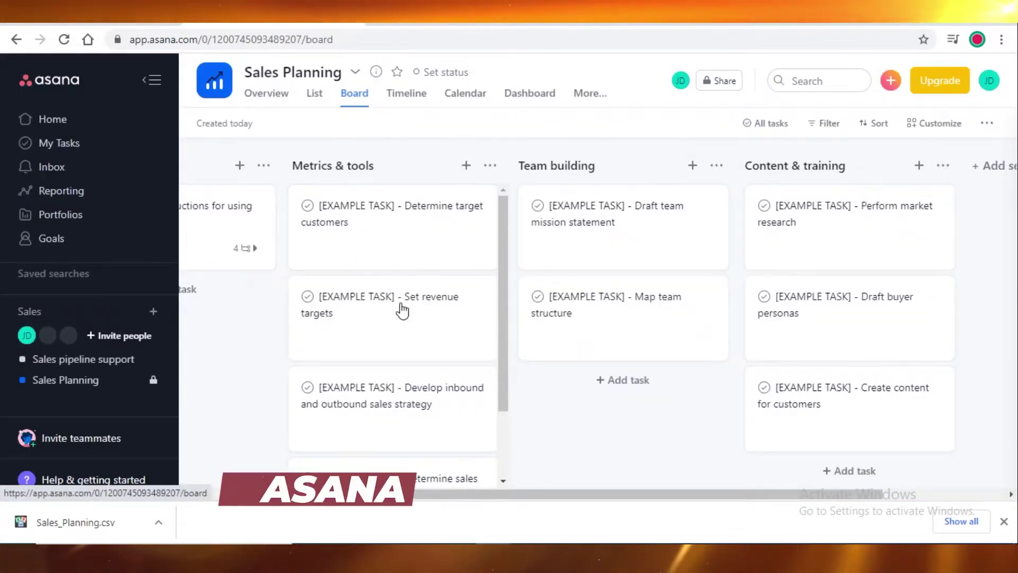
- Glance at the Draft team mission statement task, then start a new Airtable calendar view
click(591, 231)
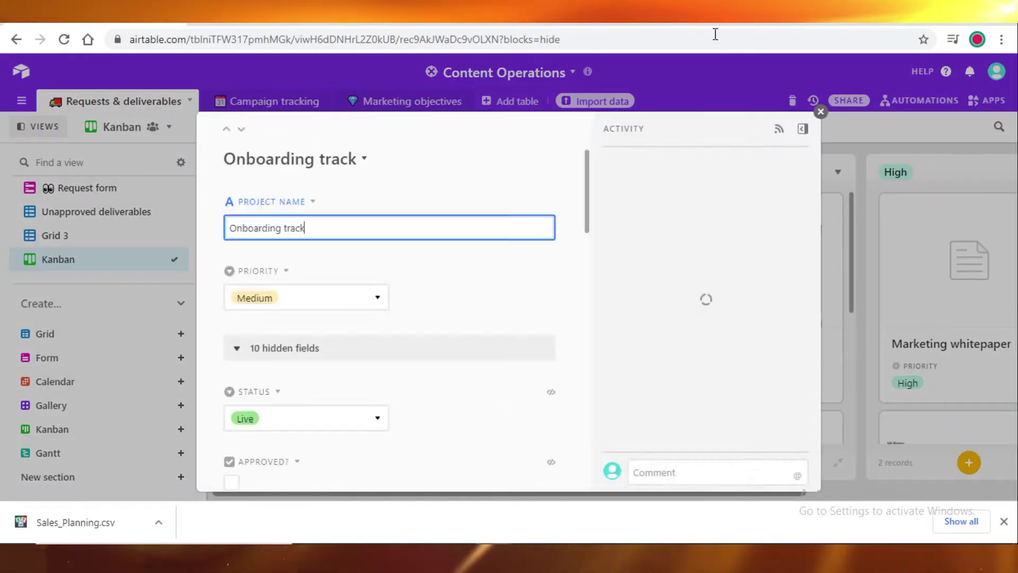
click(820, 114)
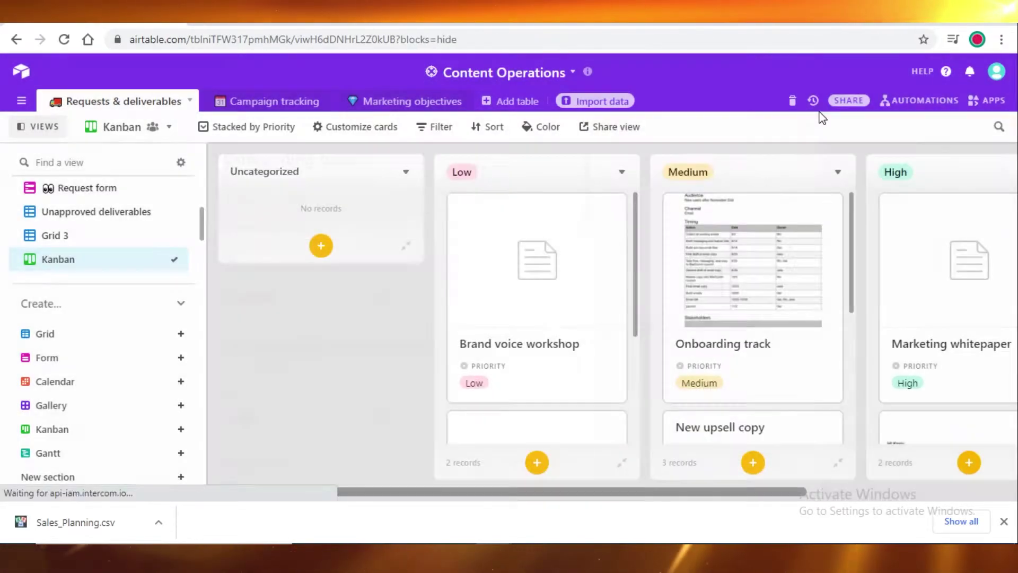
click(73, 389)
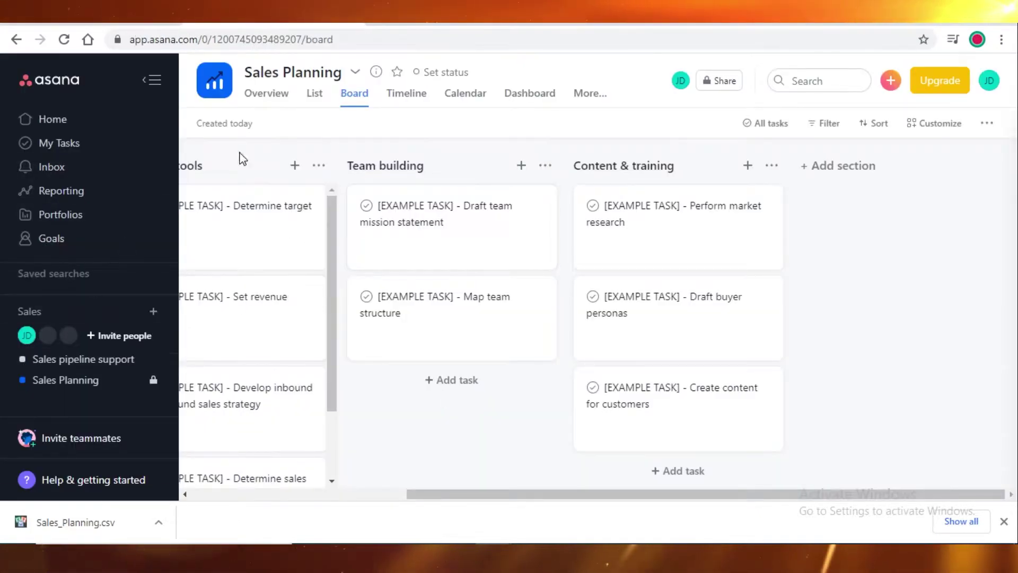
- Switch Asana's Sales Planning to Calendar and show Trello's Marketing Overview board as a calendar
click(452, 95)
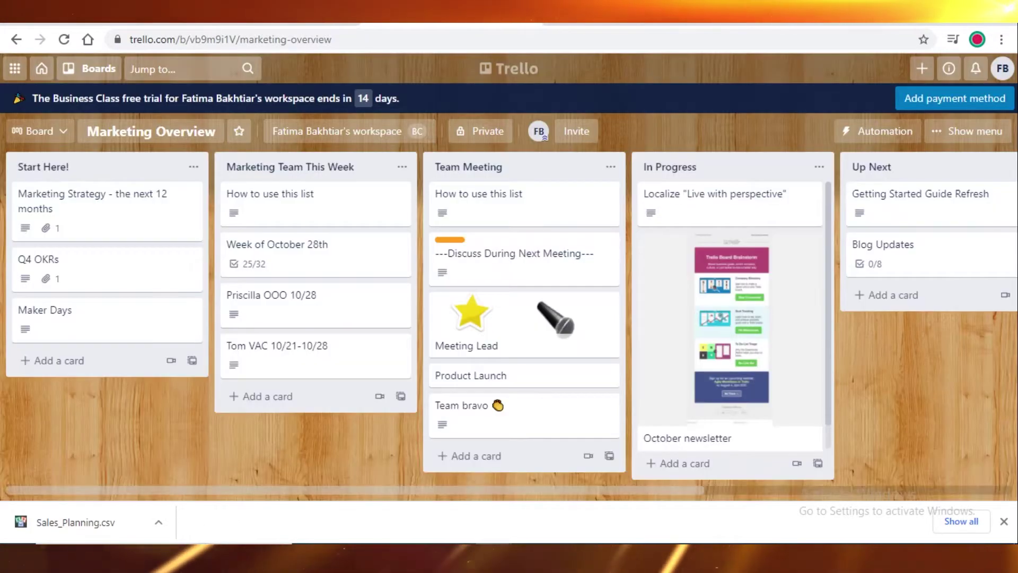
click(31, 141)
click(44, 279)
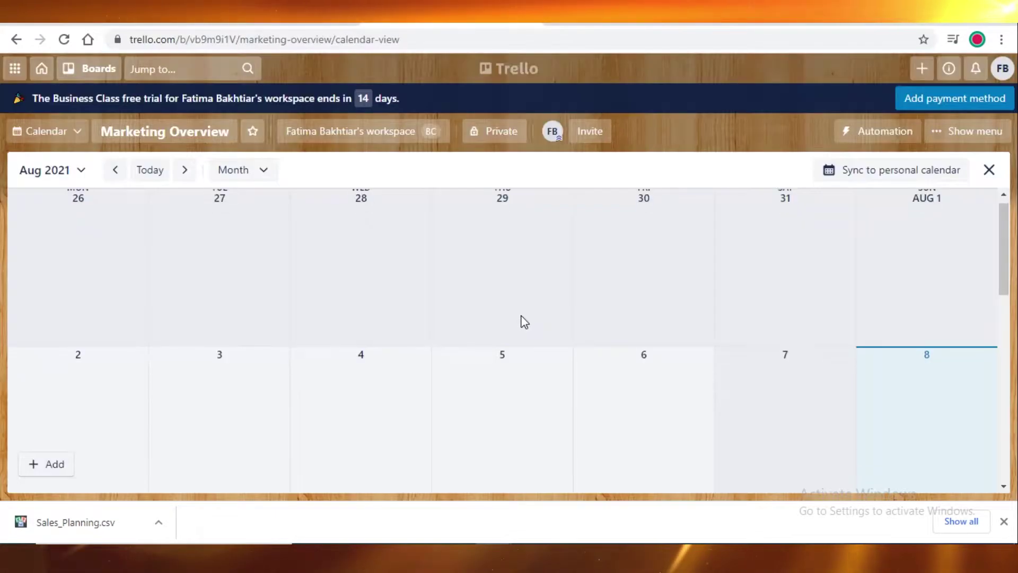
scroll(521, 320, down, 3)
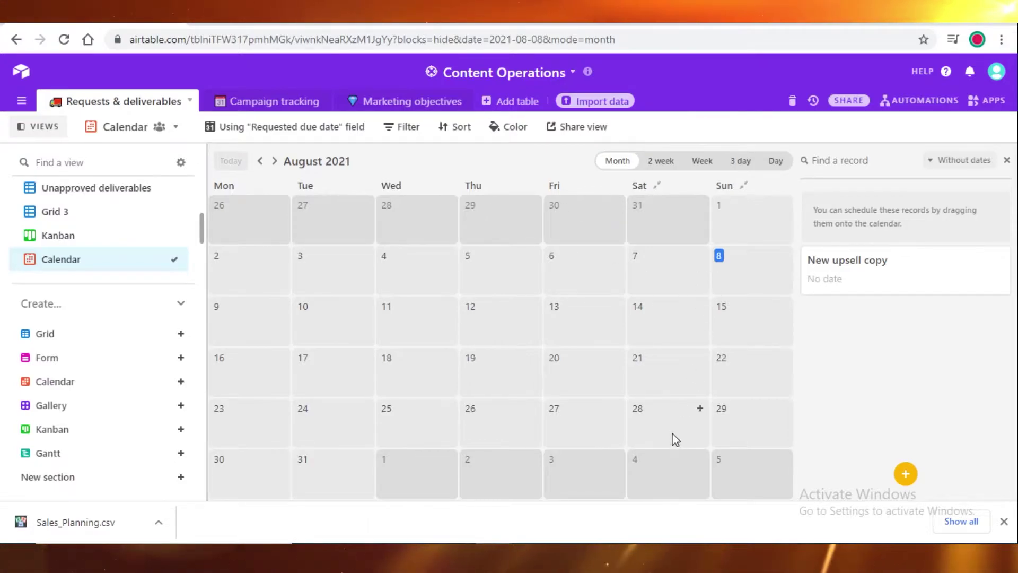
- Add a record named 'Sales' on Saturday 28 August 2021 in the Airtable calendar
click(699, 409)
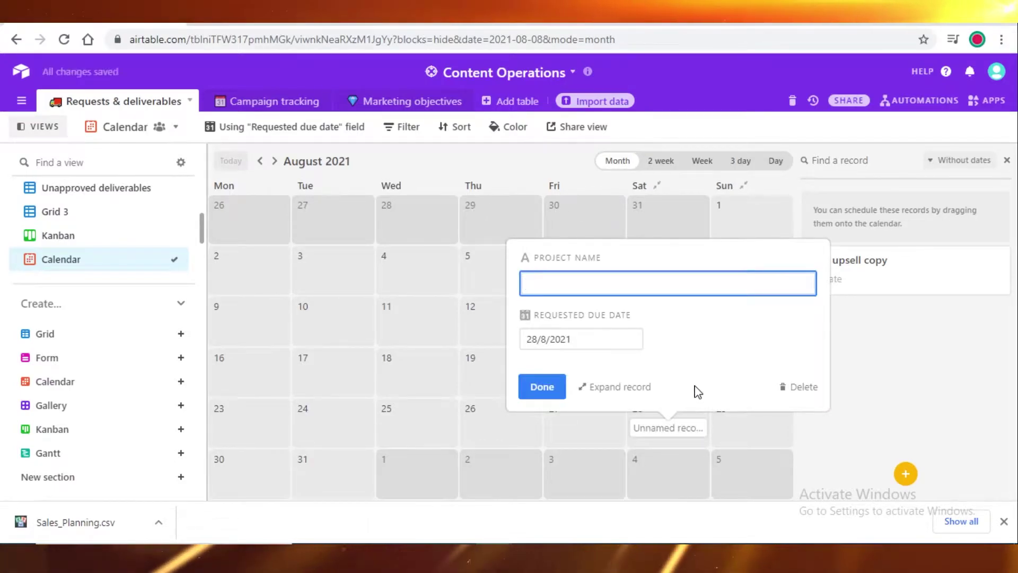
text(Sales)
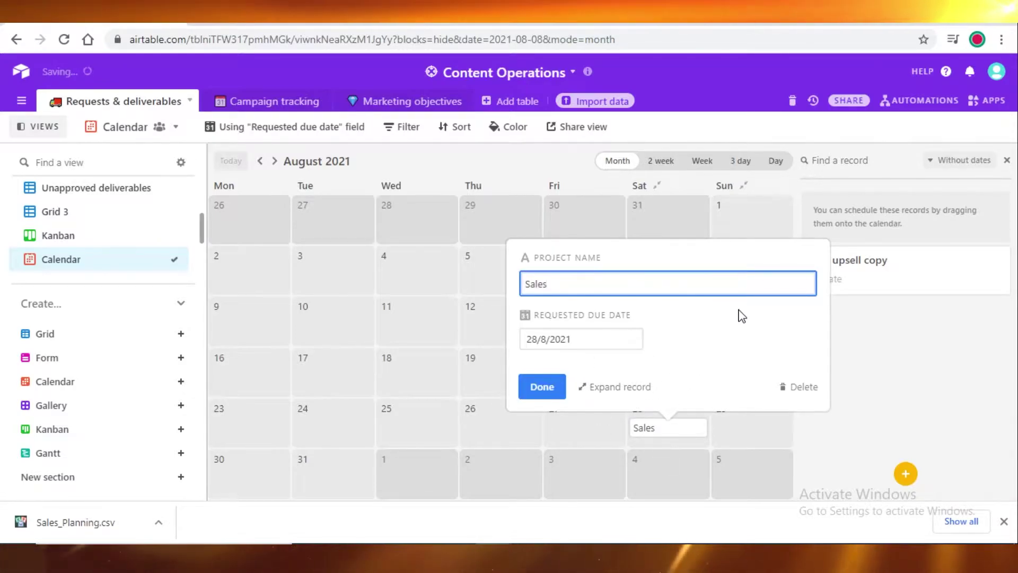
click(319, 25)
scroll(475, 368, down, 5)
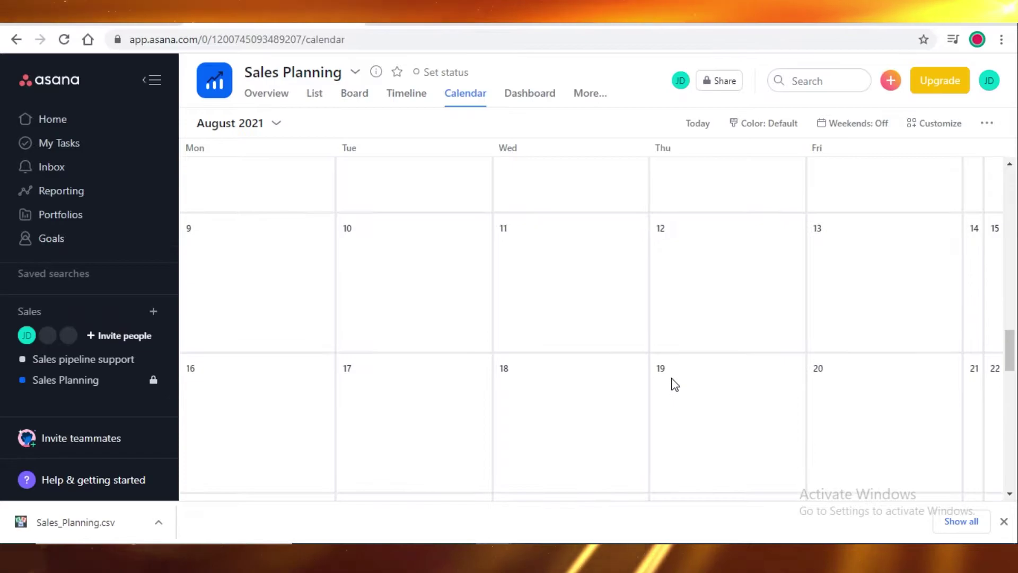
scroll(771, 386, down, 1)
click(754, 375)
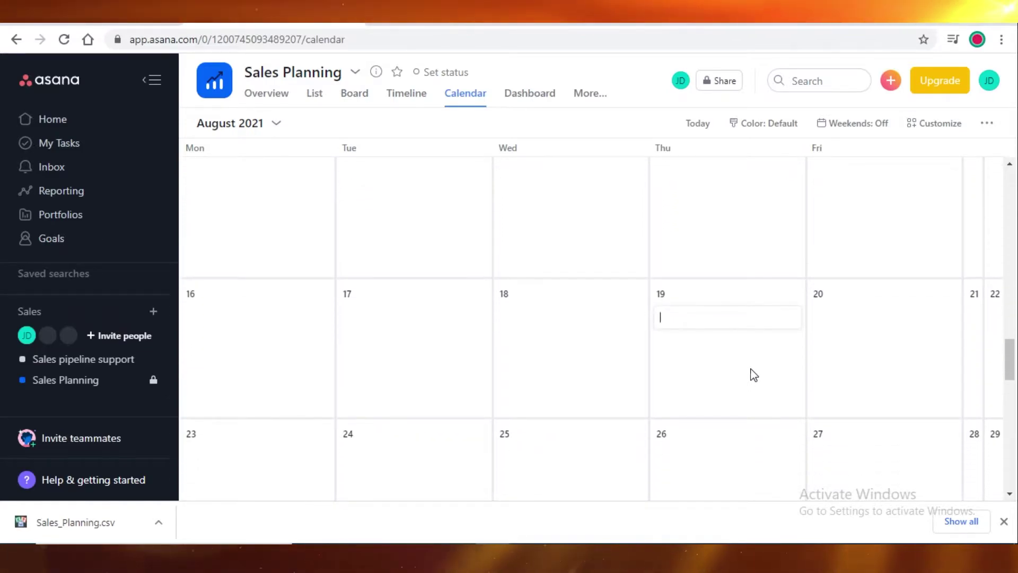
click(676, 330)
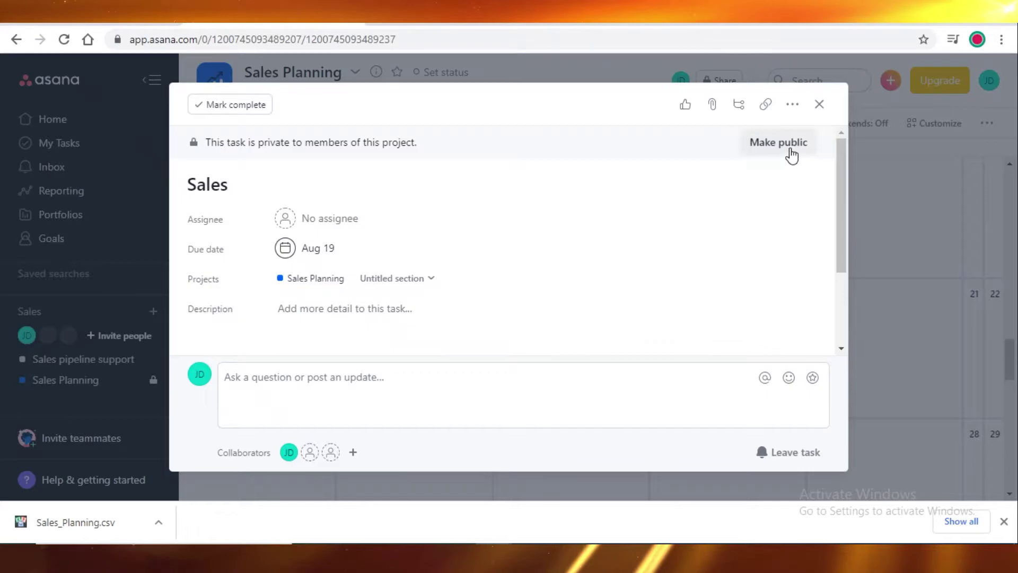
click(886, 159)
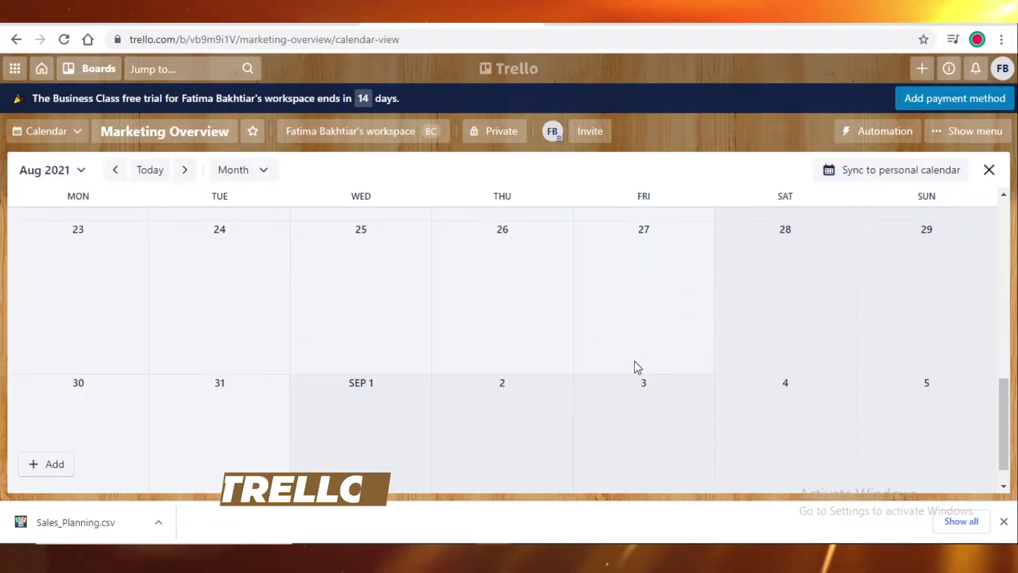
- Start a Trello calendar card titled 'Sa', then cancel it so the board stays unchanged
click(45, 464)
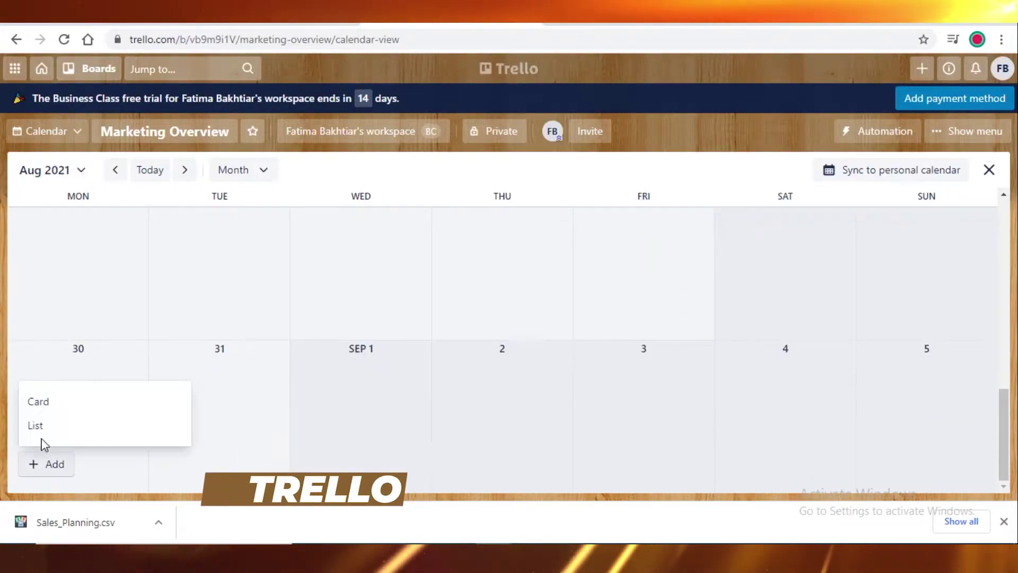
click(38, 404)
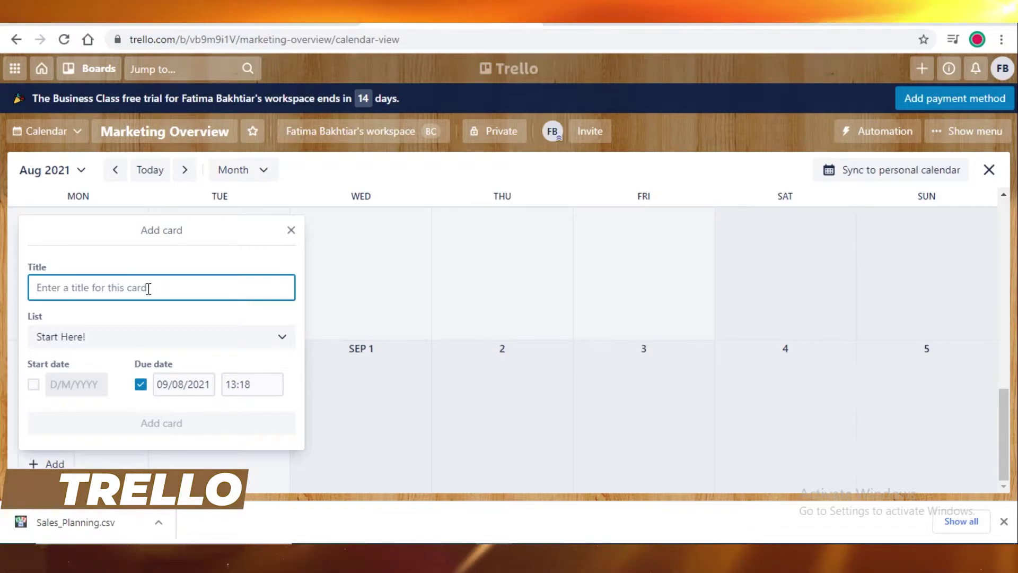
text(s)
key(BackSpace)
text(Sa)
key(Escape)
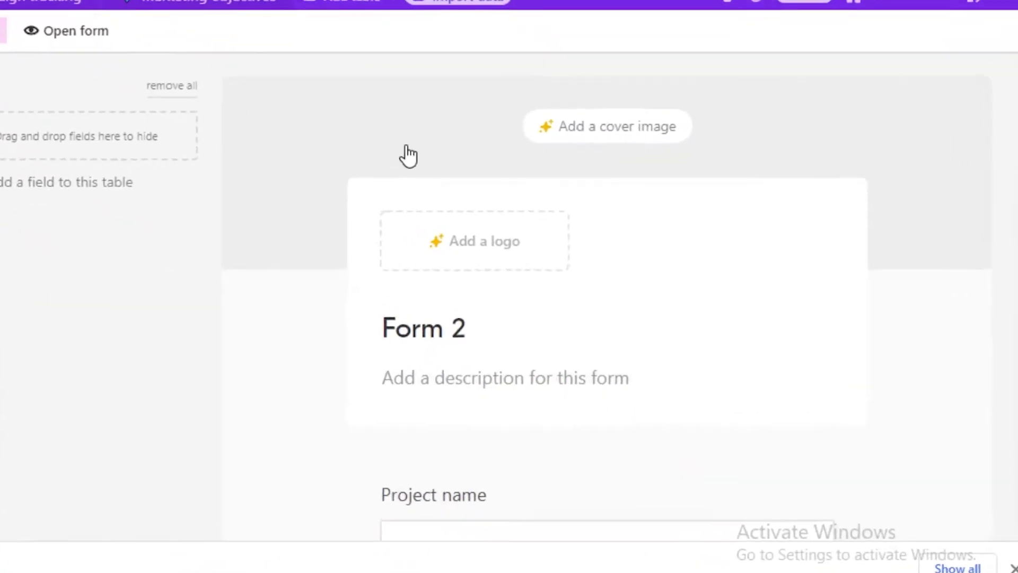
- Scroll through every field of Airtable's Form 2 down to the Submit button
scroll(610, 371, down, 10)
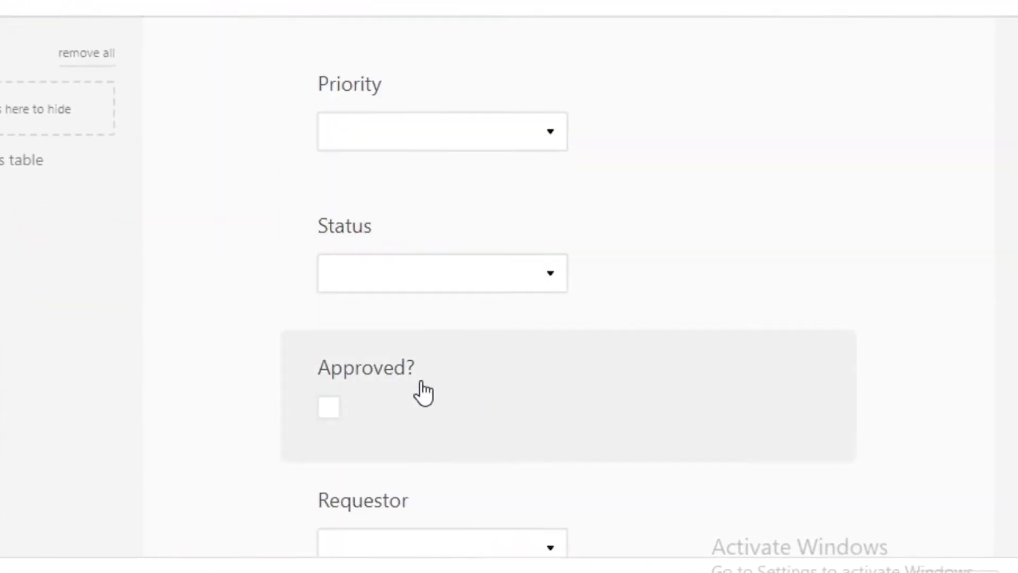
scroll(356, 190, down, 10)
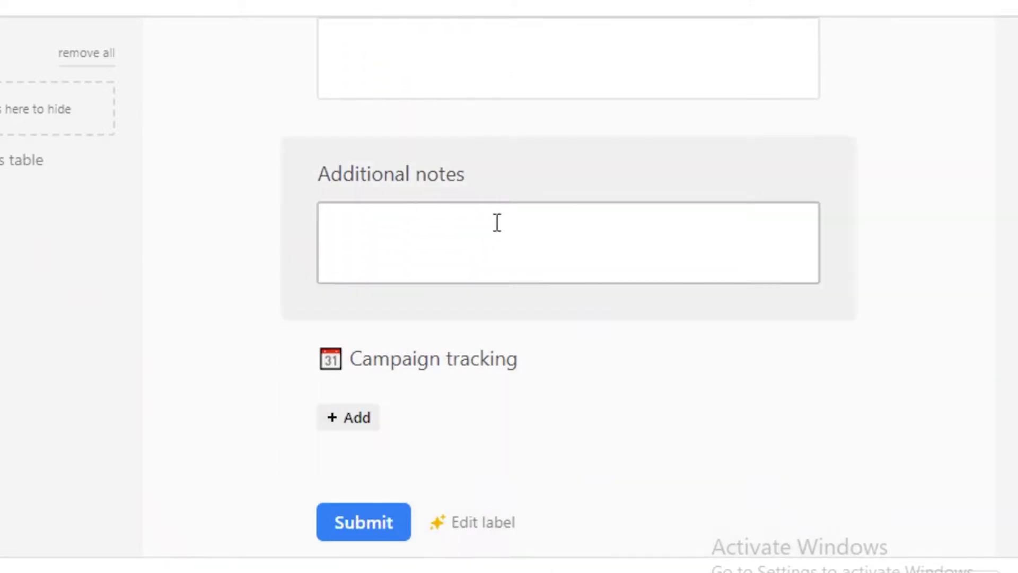
scroll(493, 239, up, 5)
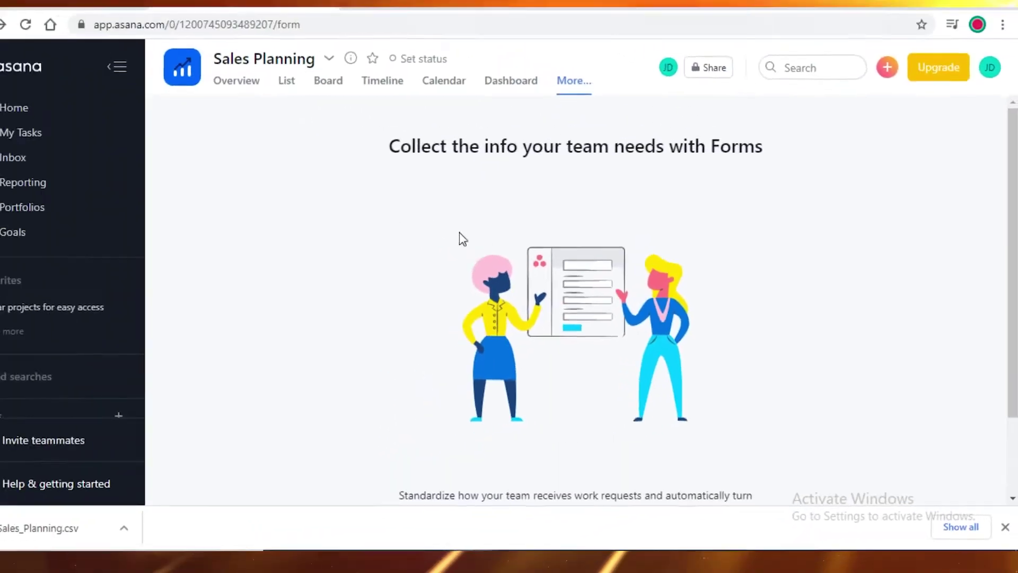
scroll(682, 279, down, 3)
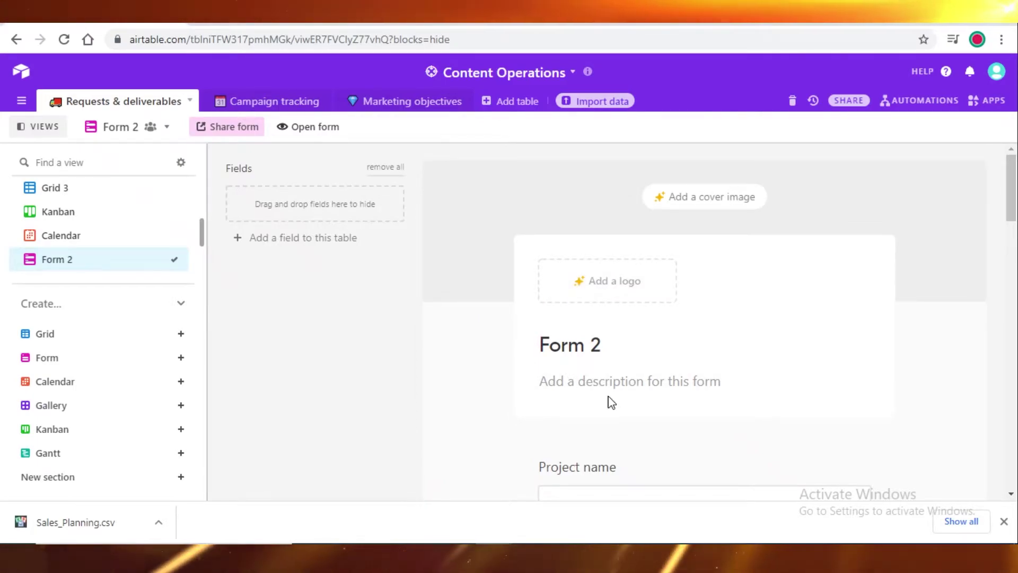
scroll(611, 409, down, 3)
scroll(691, 309, up, 3)
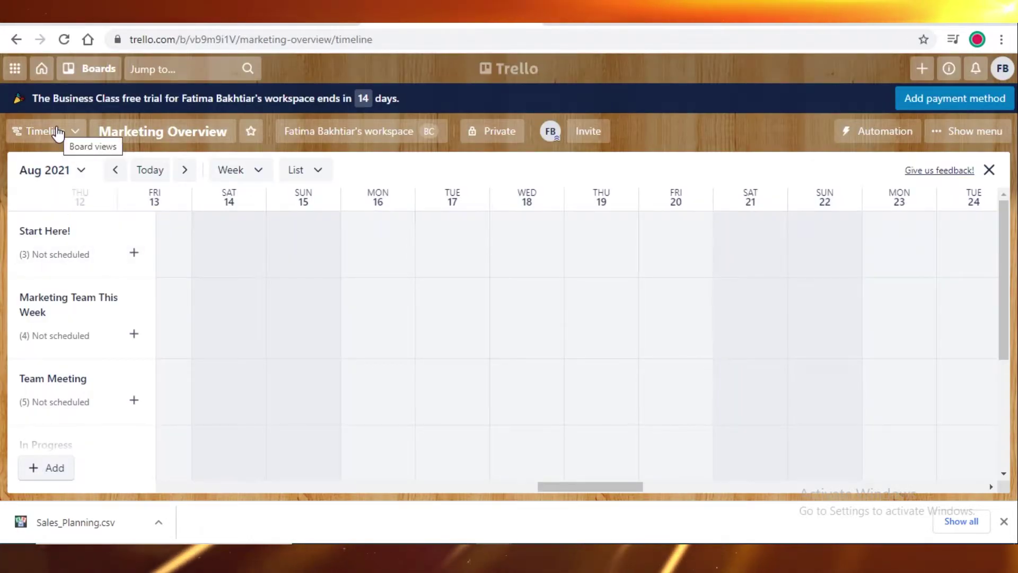
- Open the board-views list from Trello's Timeline view
click(23, 139)
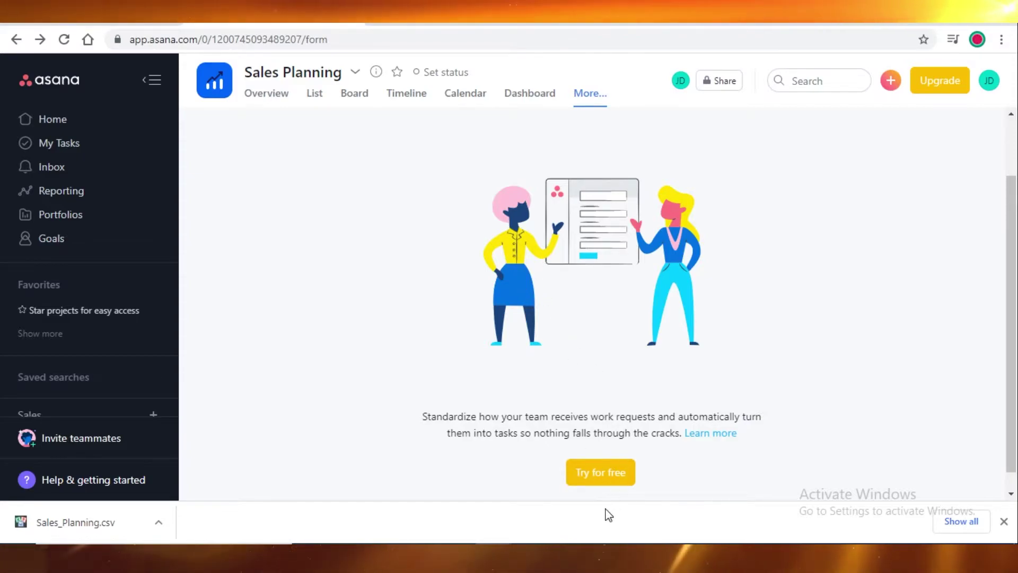
- Scroll the Asana forms page, then switch to the Airtable Content Operations base
scroll(654, 453, down, 1)
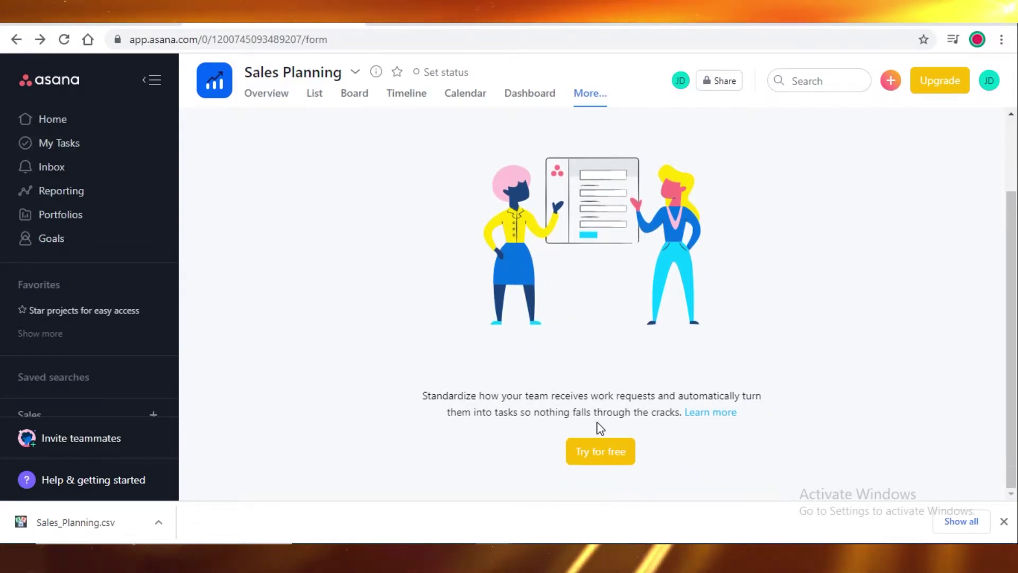
click(100, 27)
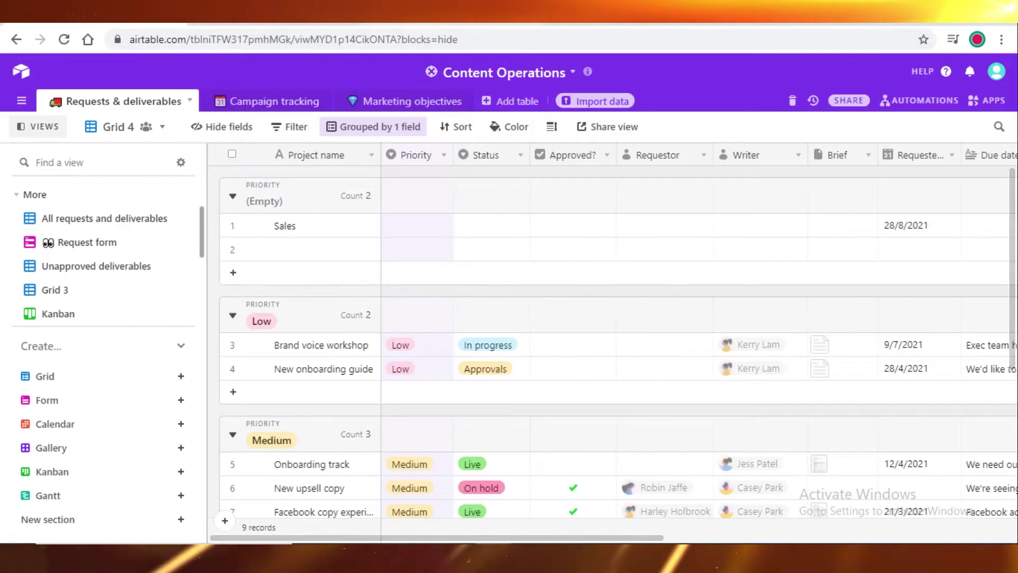
- Create a new 'Sales' list on the Marketing Overview board
click(530, 11)
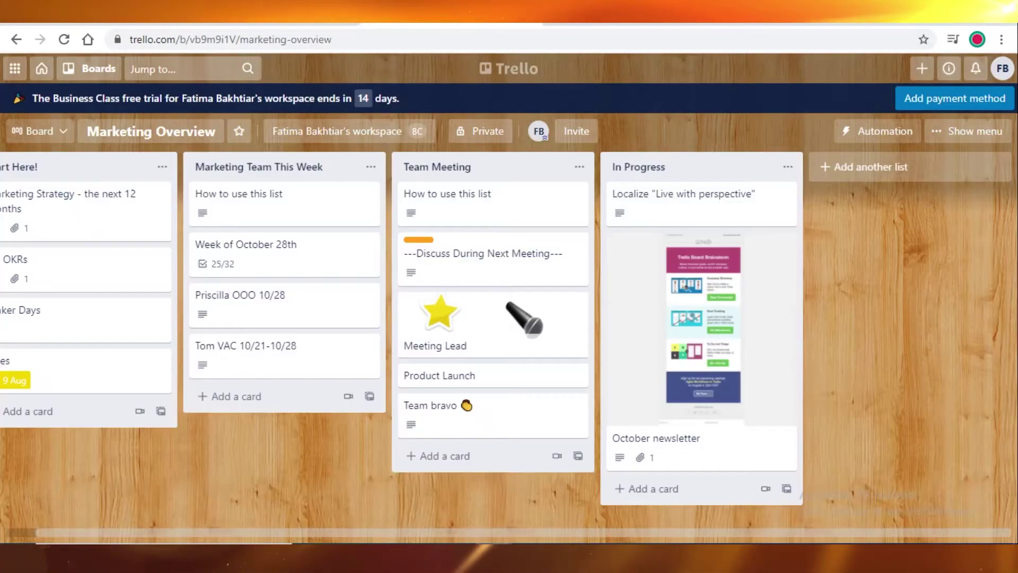
drag(499, 529, 260, 488)
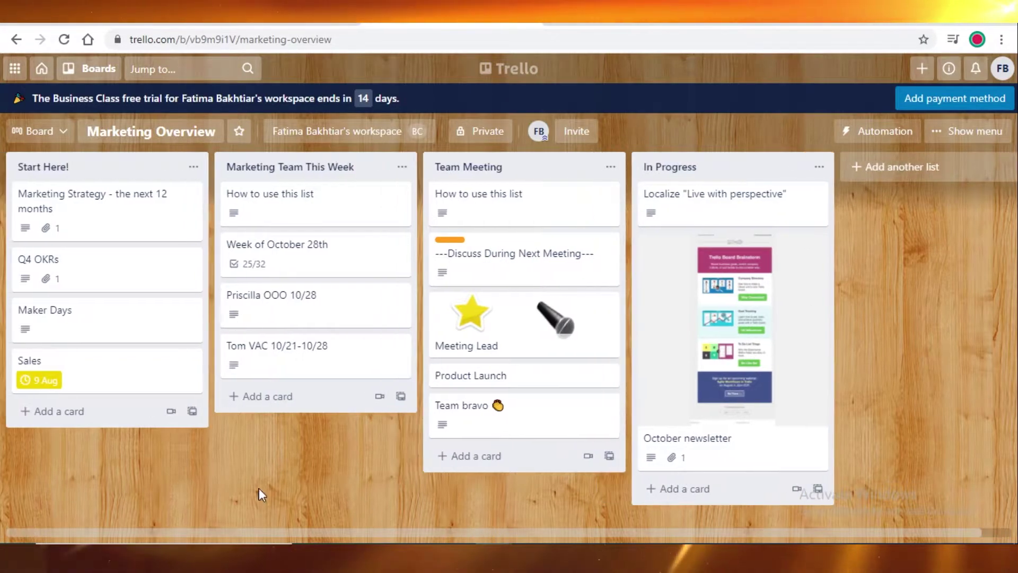
drag(419, 531, 703, 532)
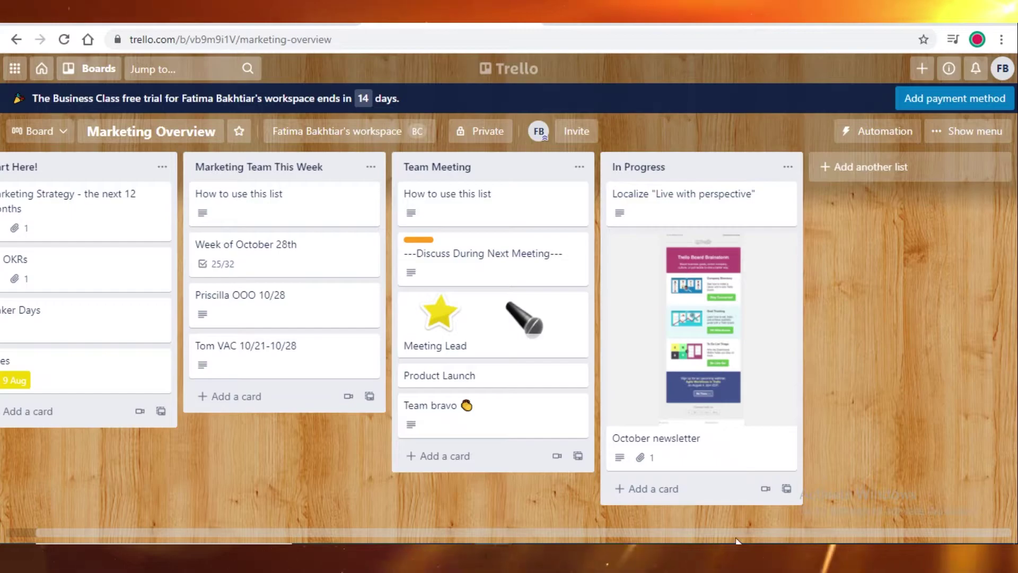
click(883, 167)
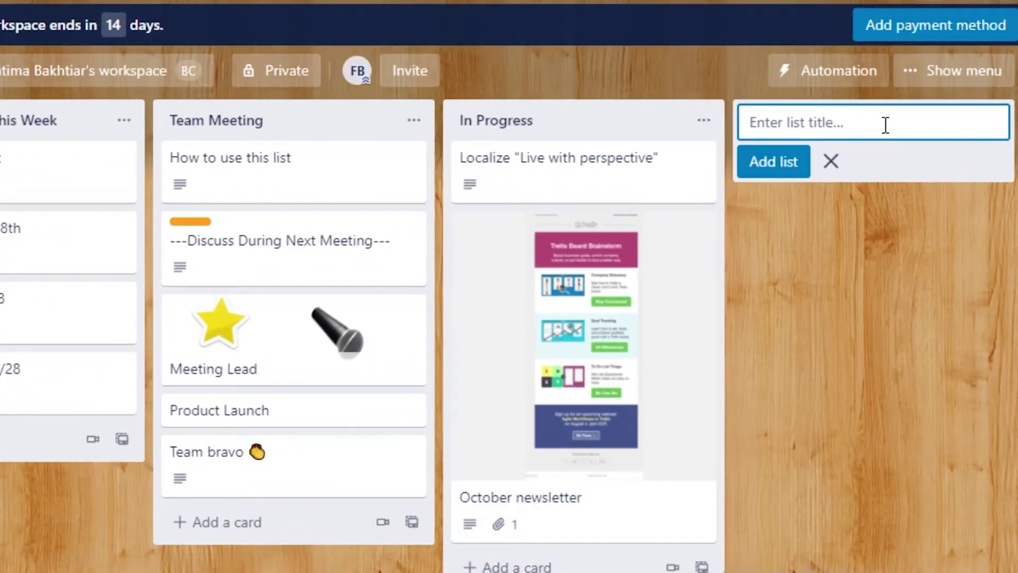
key(Return)
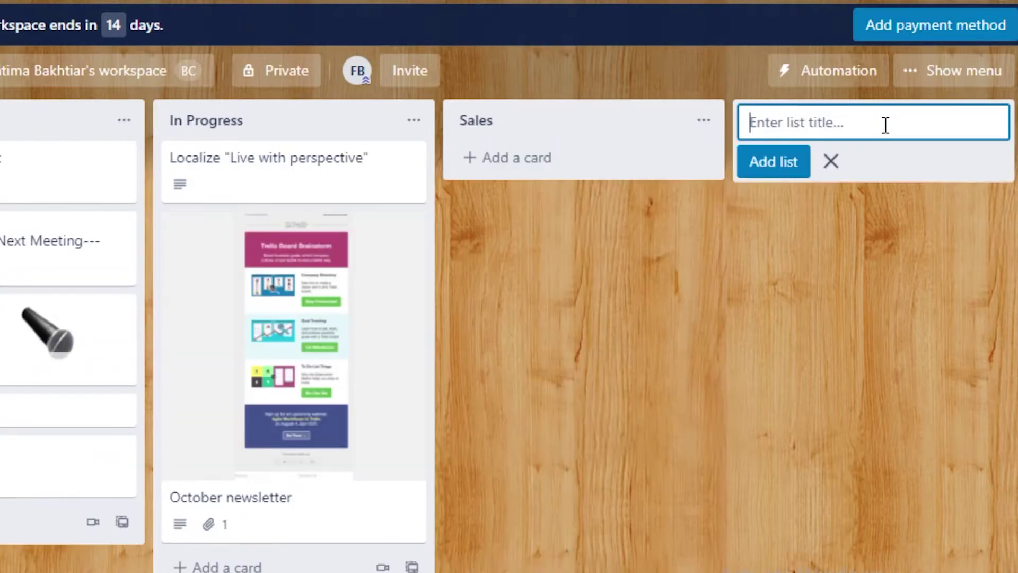
- Add cards 'Week 1' and 'Week 2' to the Sales list
click(571, 157)
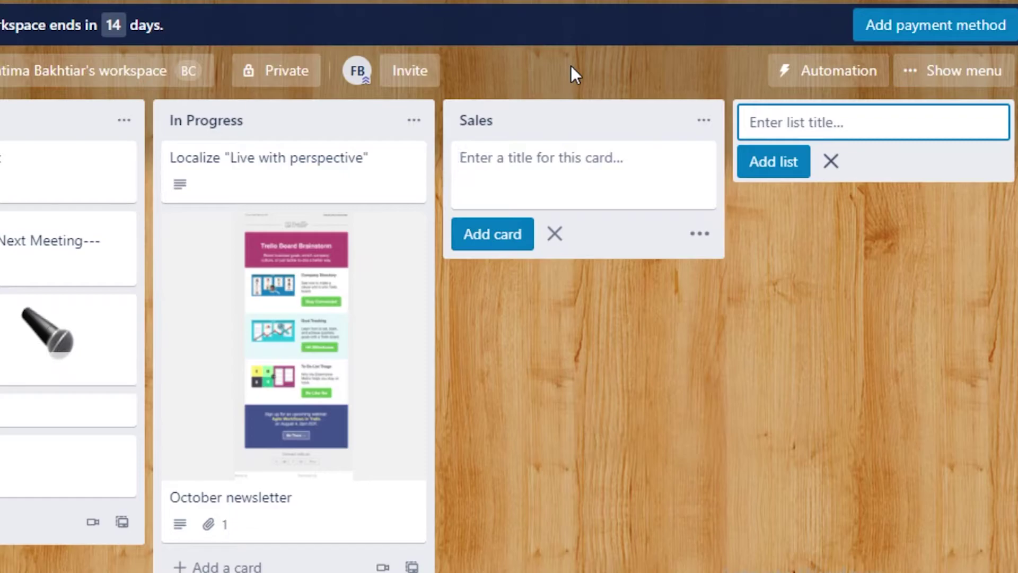
text(Week 1)
key(Return)
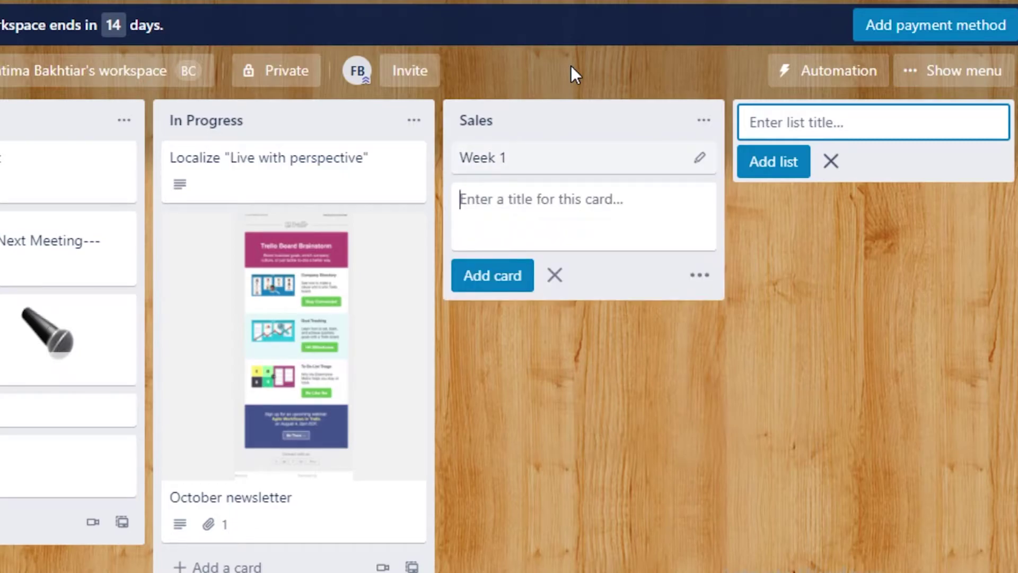
text(Week 2)
key(Return)
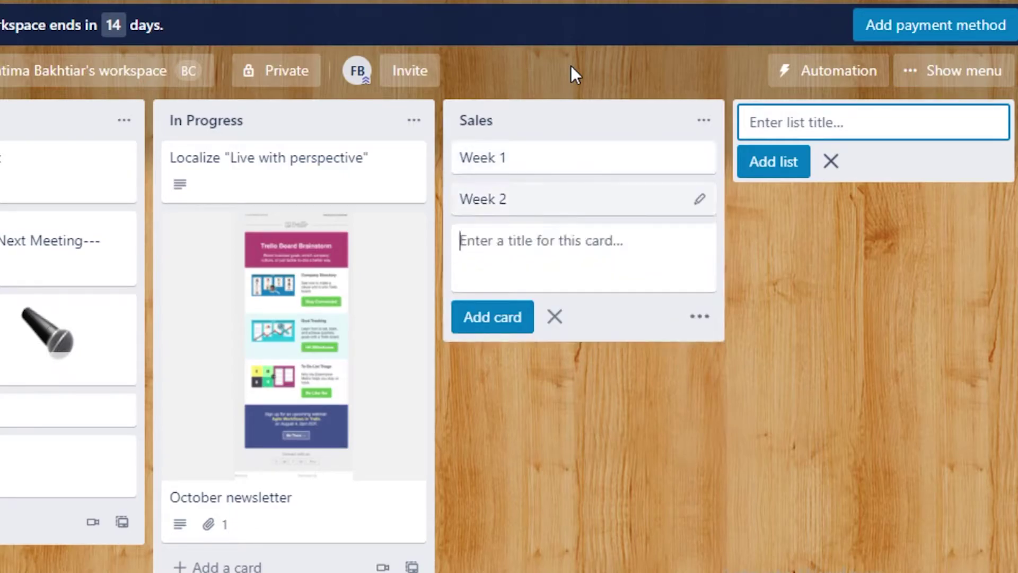
- Move the Sales list further left, then open Asana's Draft team mission statement task
click(552, 496)
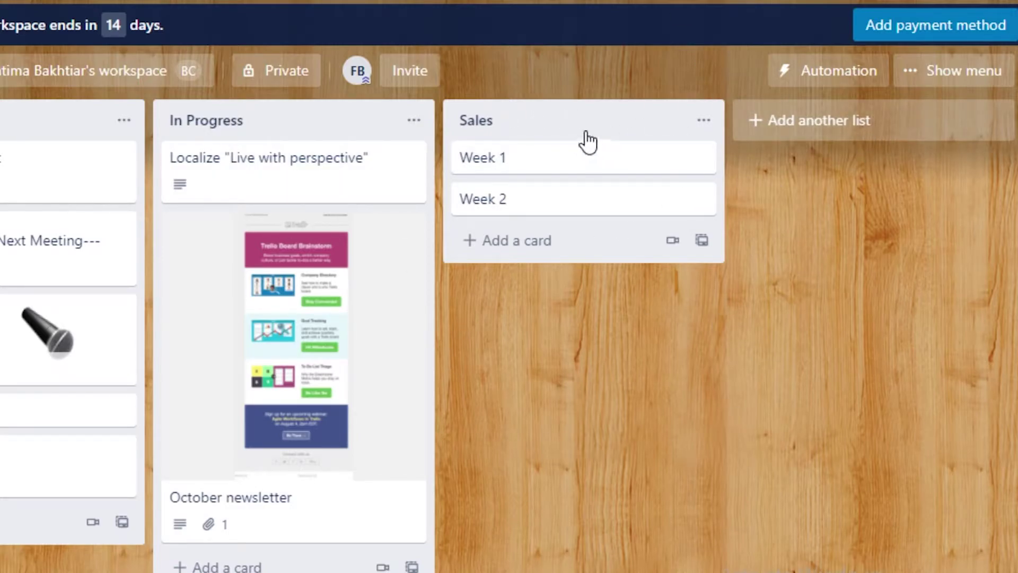
drag(582, 140, 288, 140)
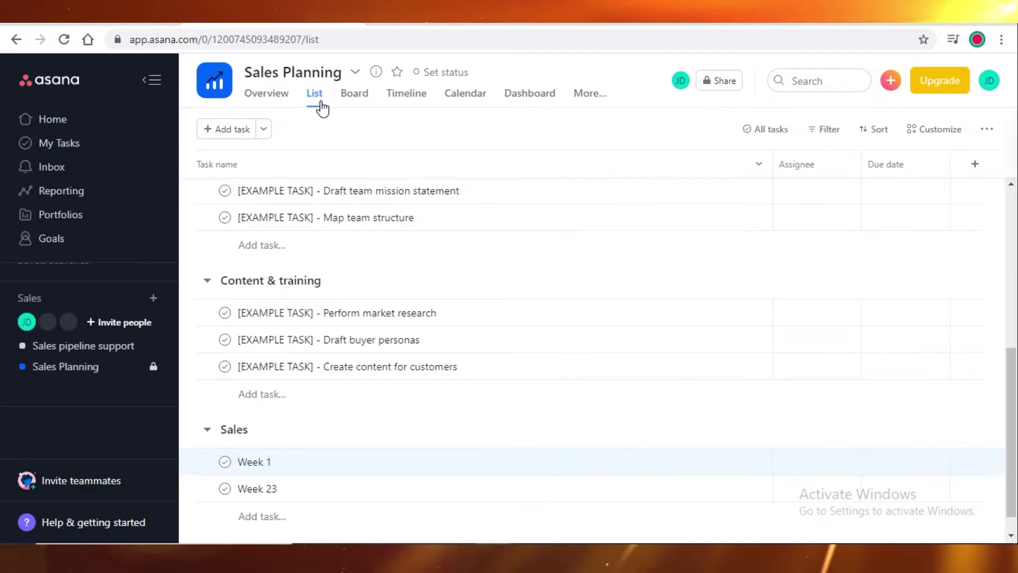
click(562, 199)
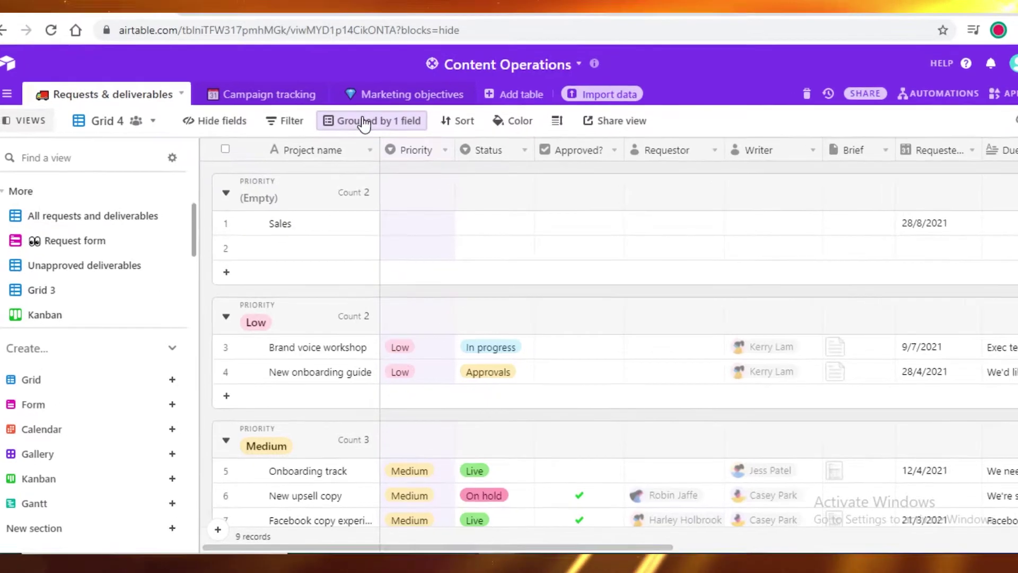
- Remove the Priority grouping from the requests grid
click(373, 126)
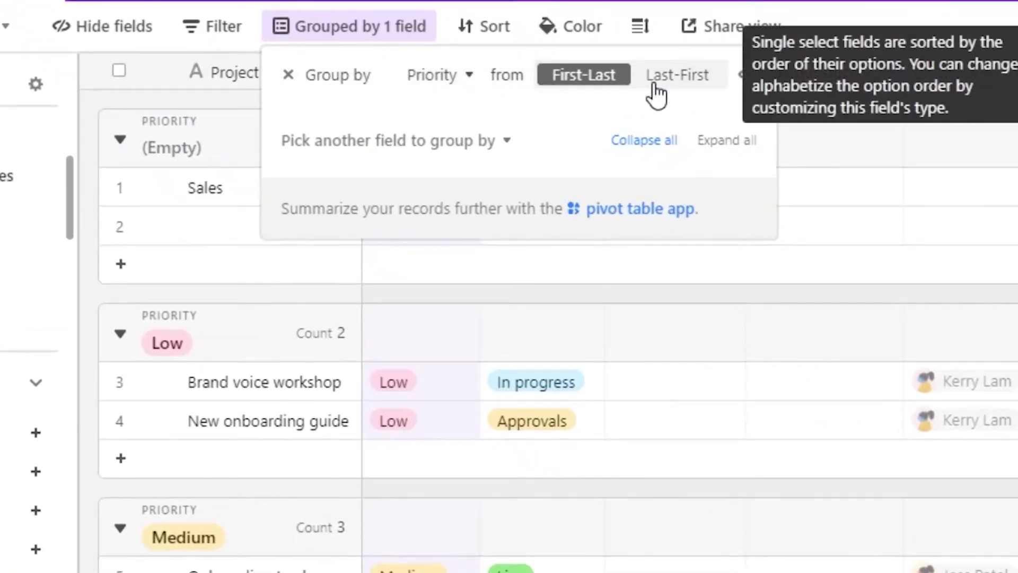
click(469, 77)
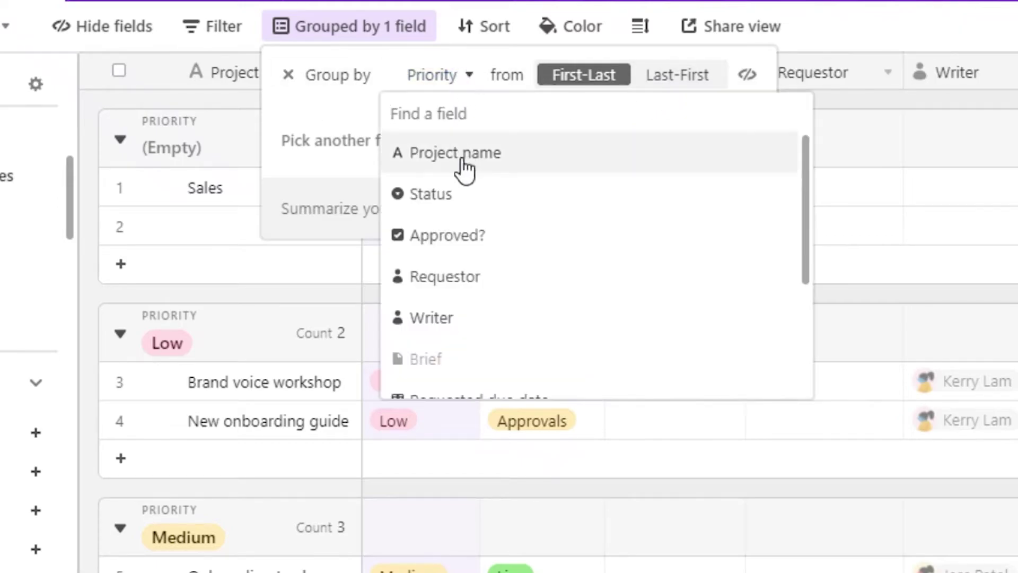
scroll(480, 207, down, 2)
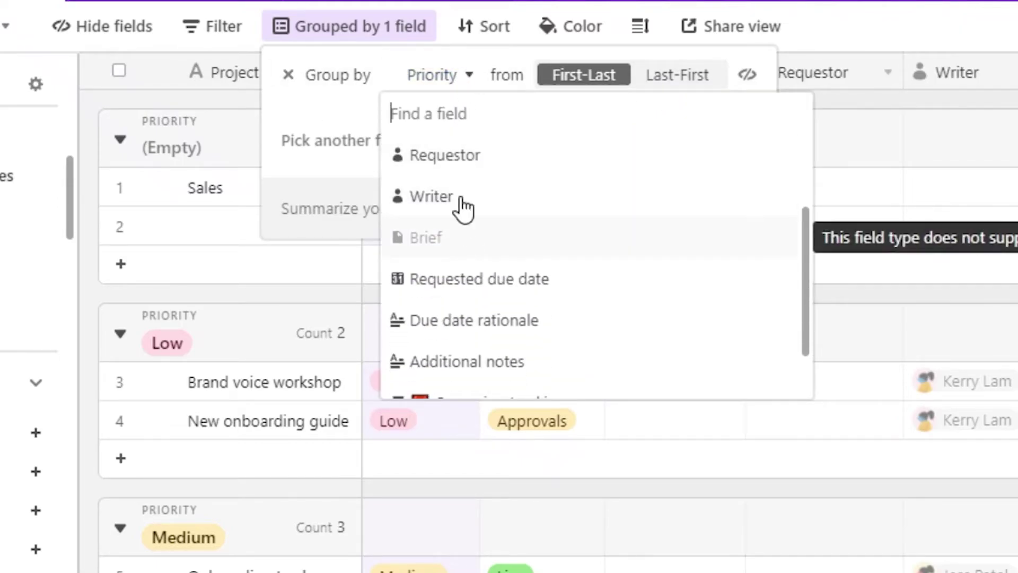
scroll(530, 223, down, 2)
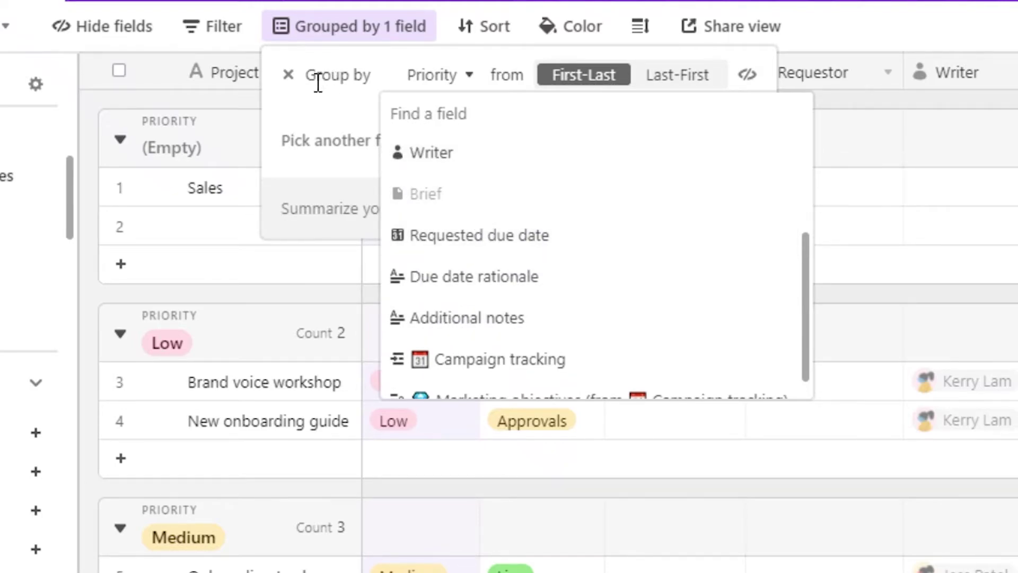
click(287, 77)
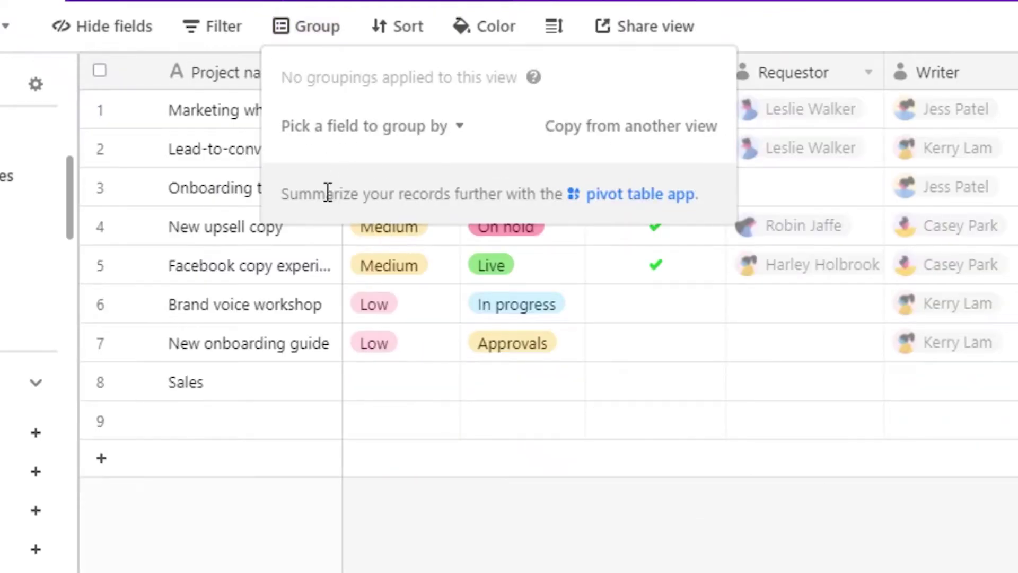
click(261, 432)
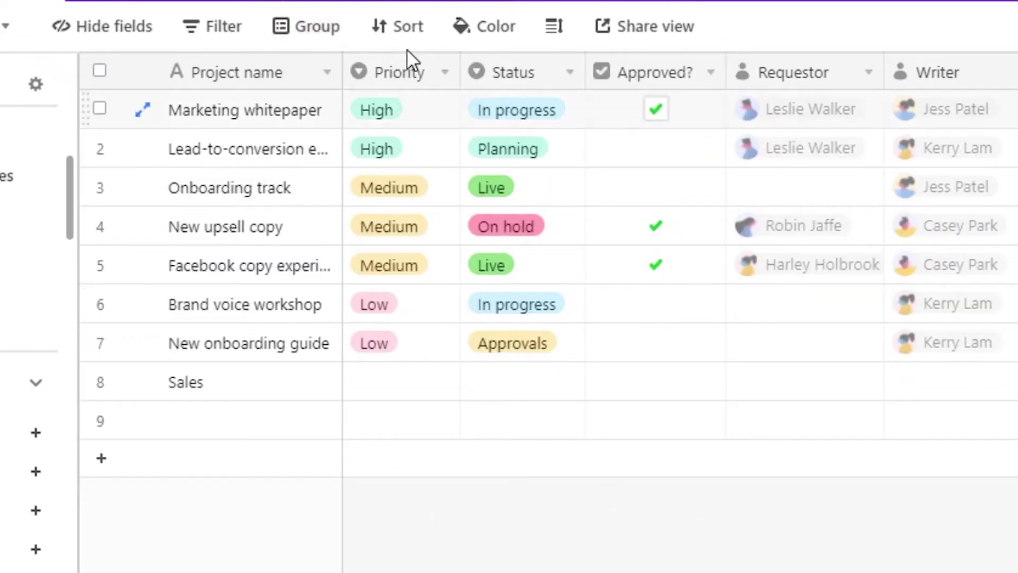
- Group the requests grid by Priority again and scroll through the groups
click(349, 32)
click(404, 146)
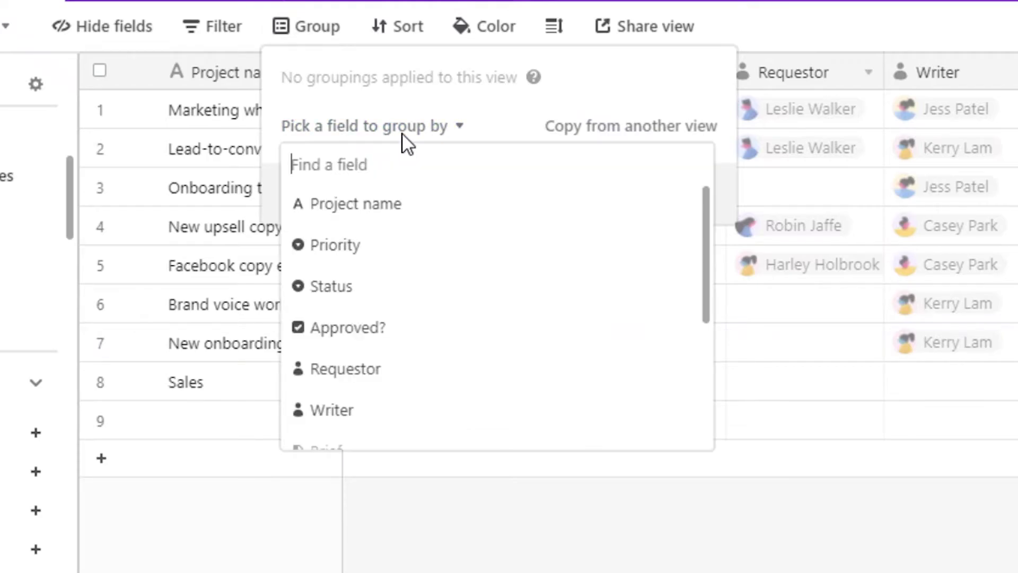
click(339, 245)
click(166, 267)
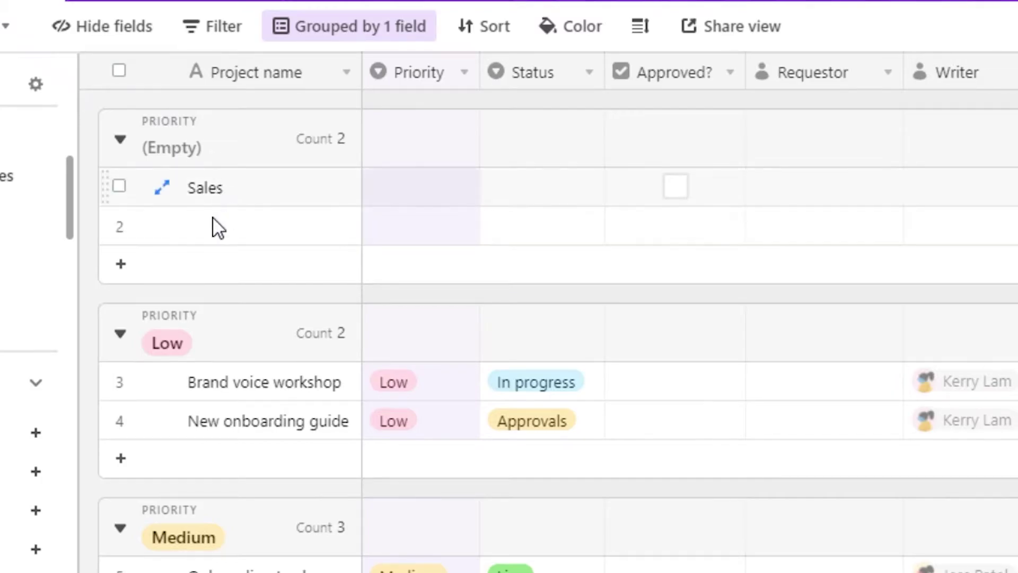
scroll(671, 190, down, 6)
scroll(655, 203, up, 6)
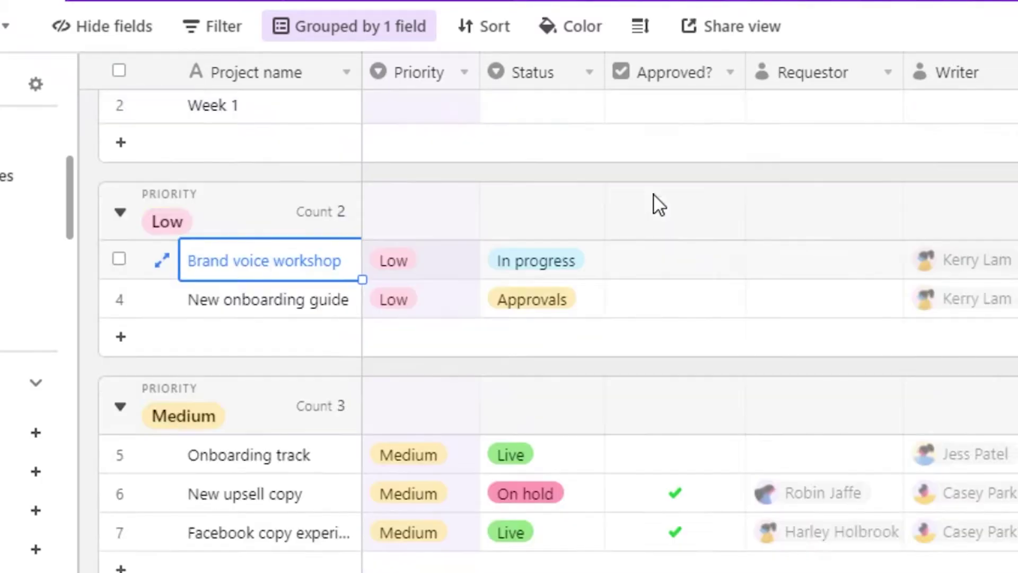
scroll(463, 209, down, 7)
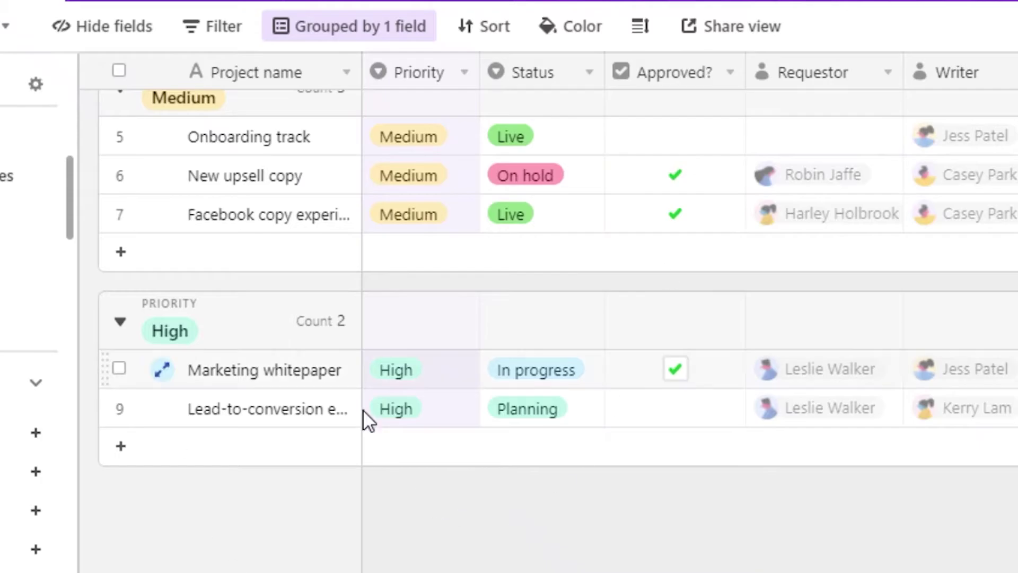
scroll(366, 419, up, 5)
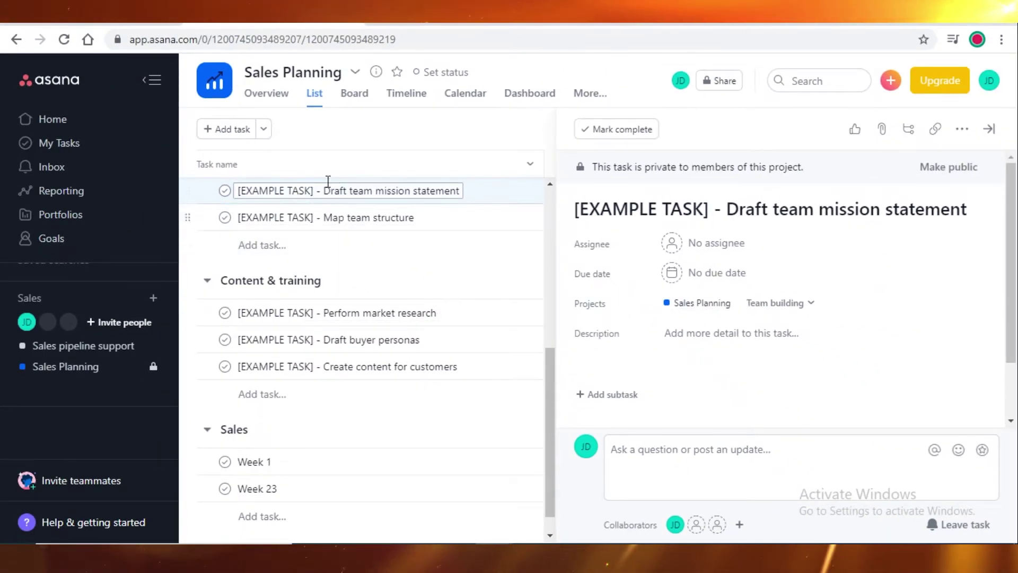
- Hide the Assignee and Due date fields in the Sales Planning list
click(314, 95)
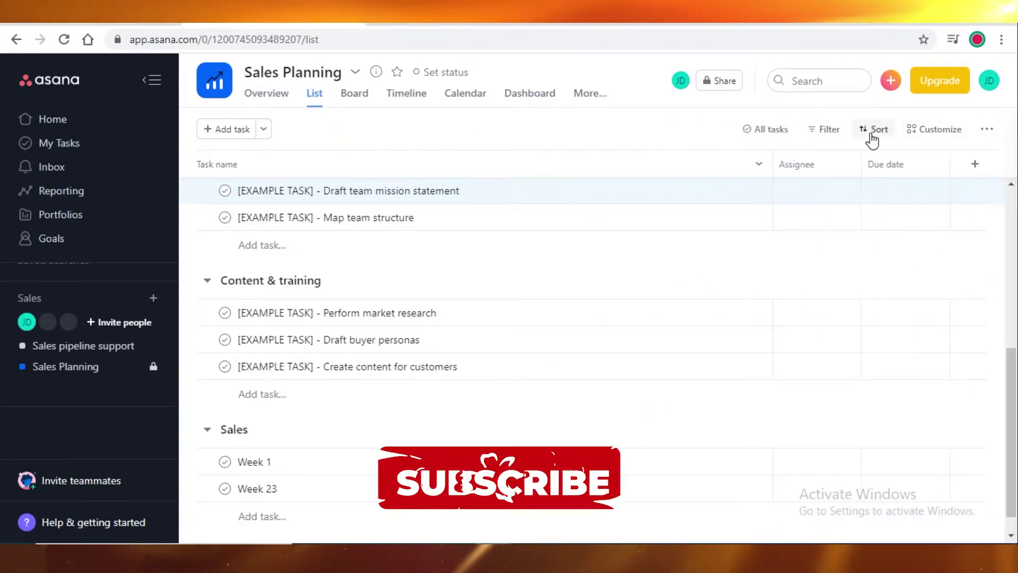
click(933, 129)
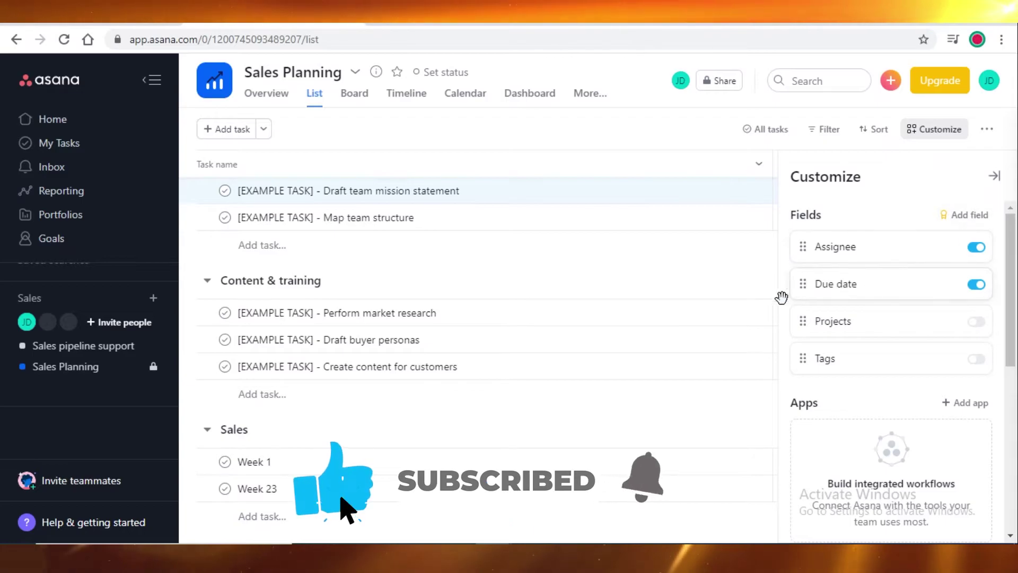
click(976, 247)
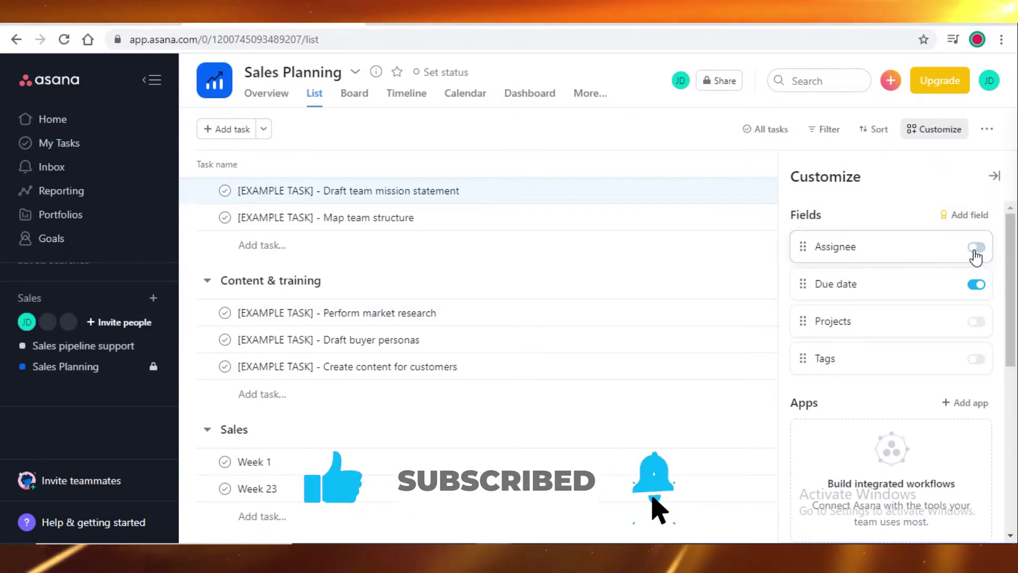
click(977, 284)
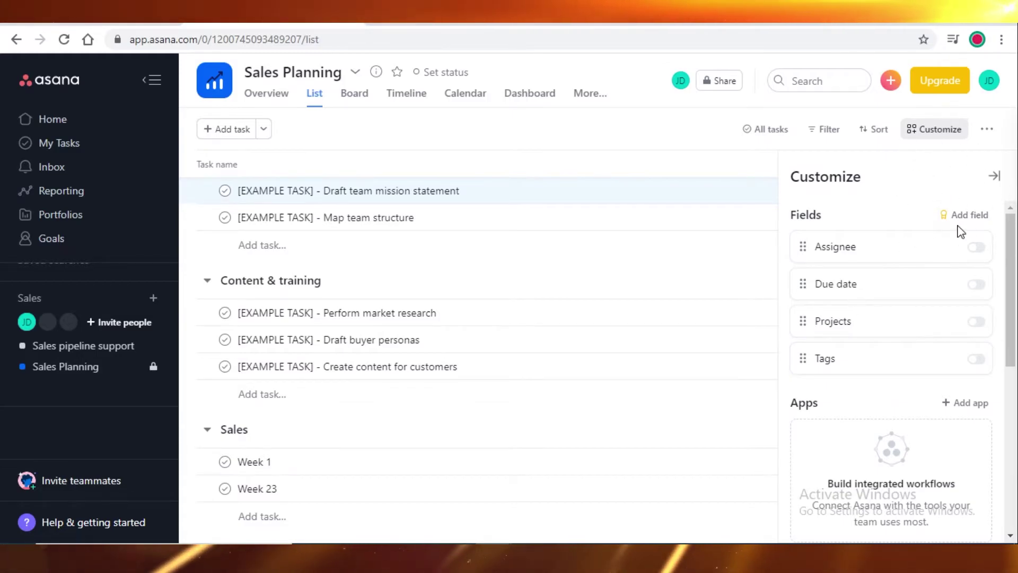
- Add a Marketing section with tasks 'socials' and 'newspaper', discarding the empty leftover task
click(264, 129)
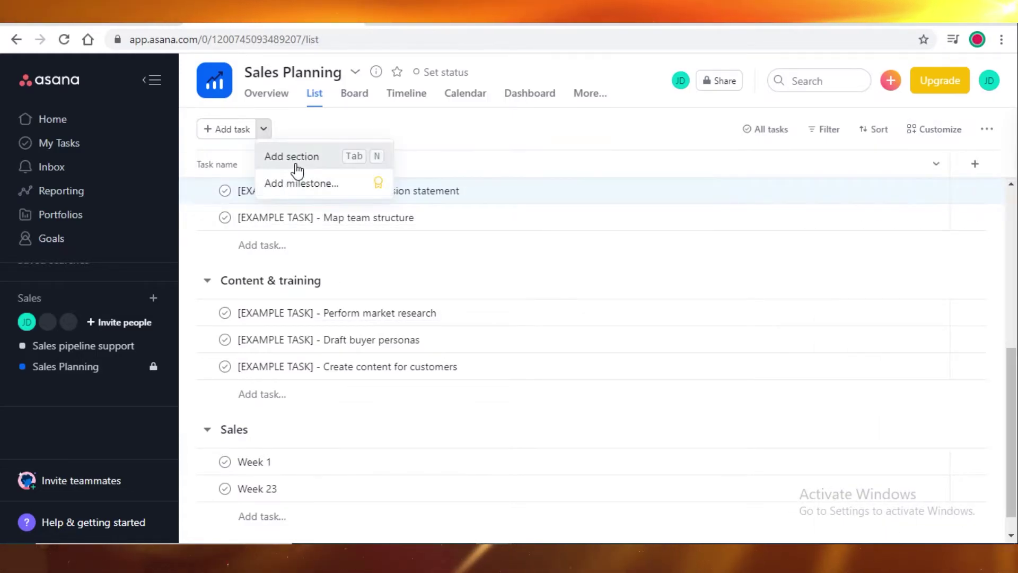
click(297, 170)
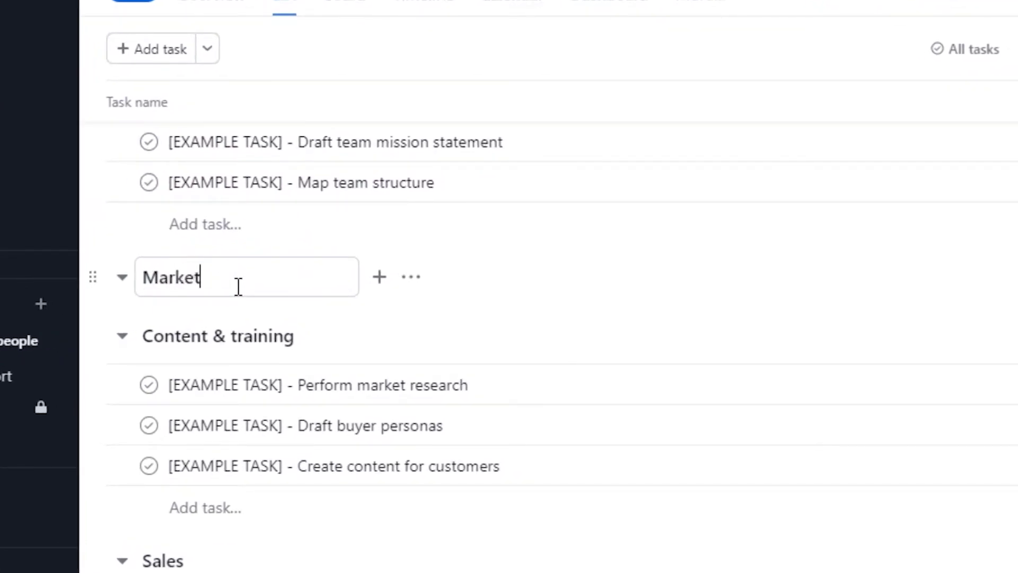
key(Return)
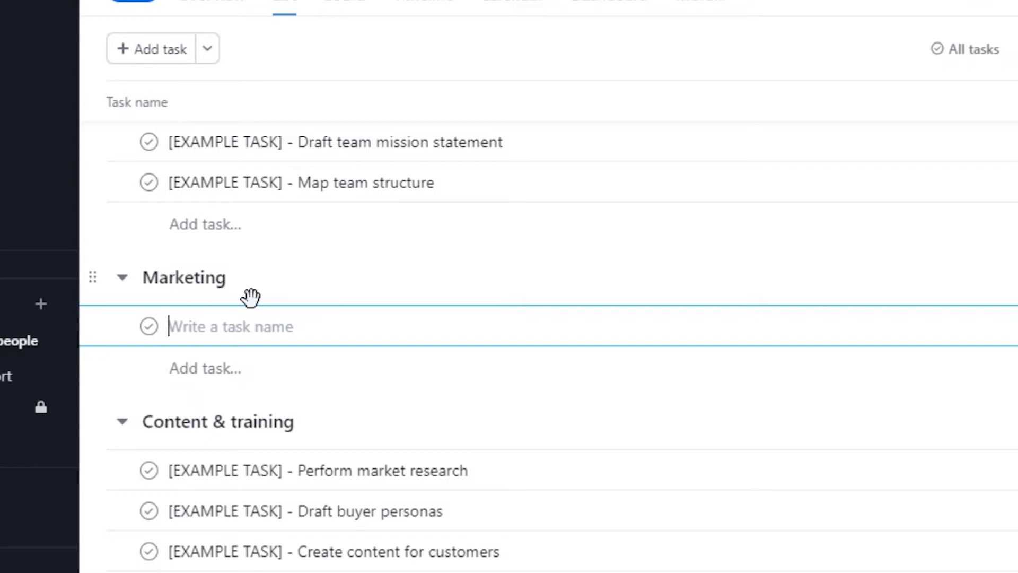
text(socials)
key(Return)
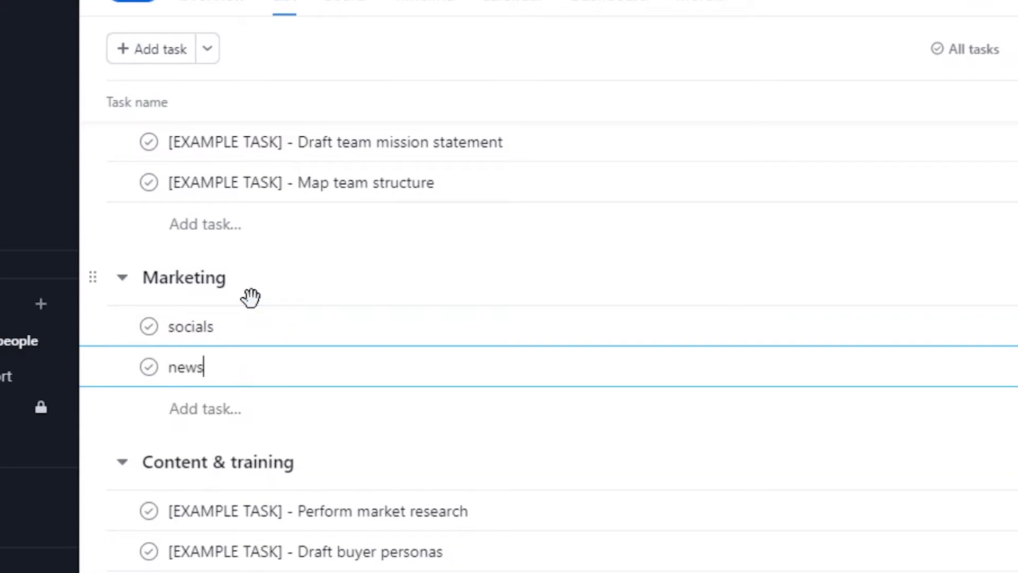
key(Return)
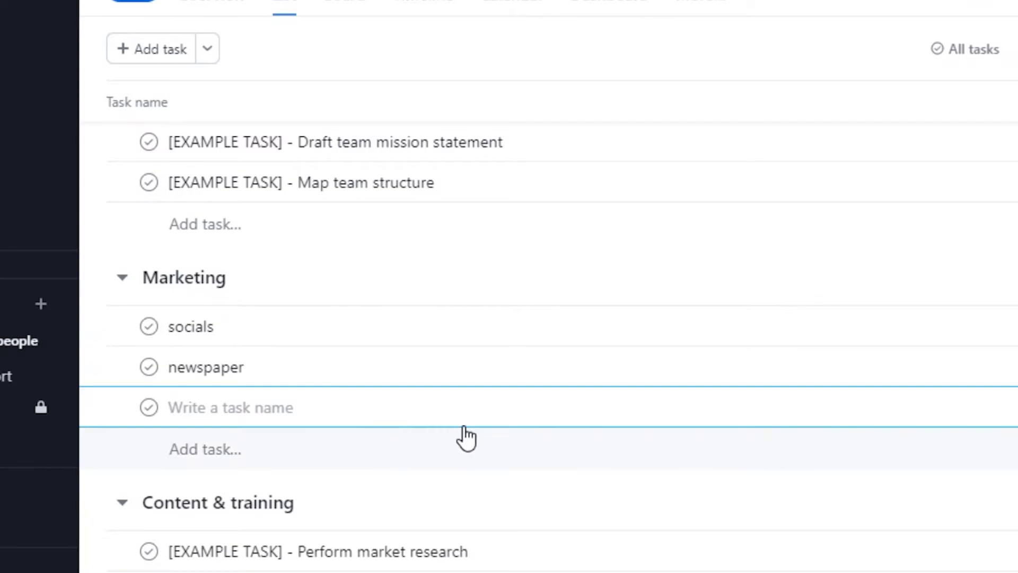
click(297, 407)
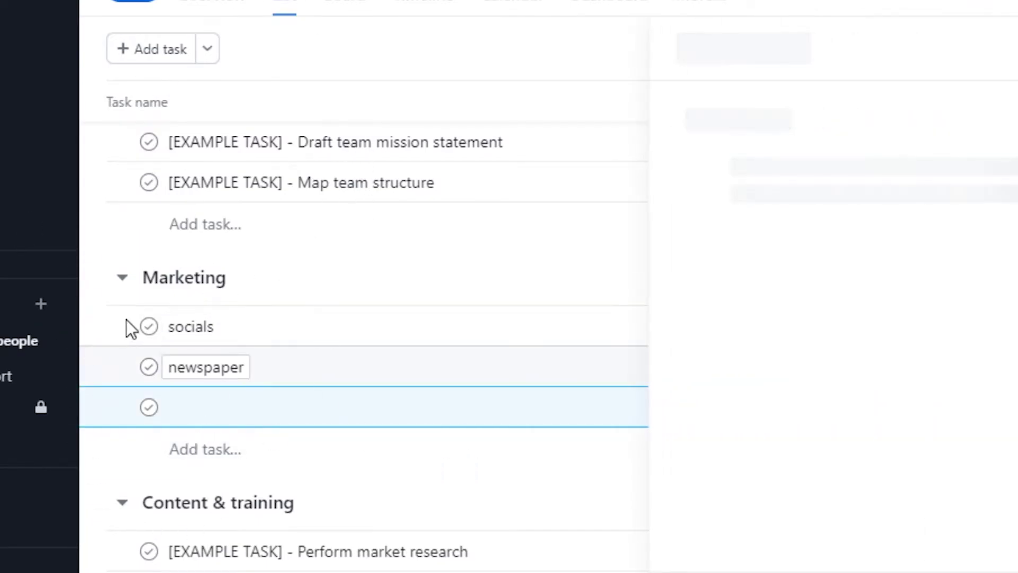
key(Escape)
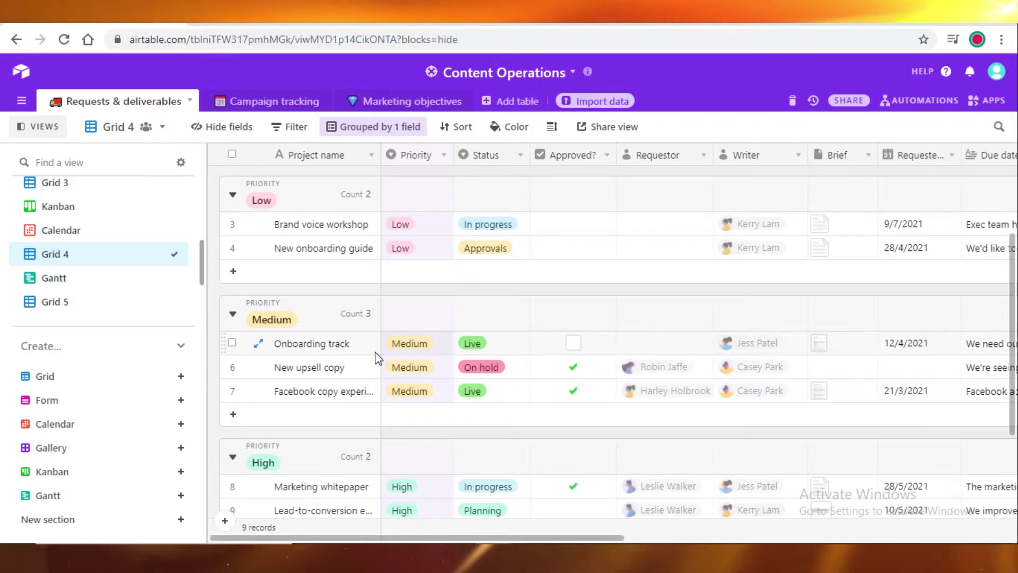
- Scroll Grid 4's priority groups to the (Empty) group holding Sales and Week 1
scroll(577, 397, down, 3)
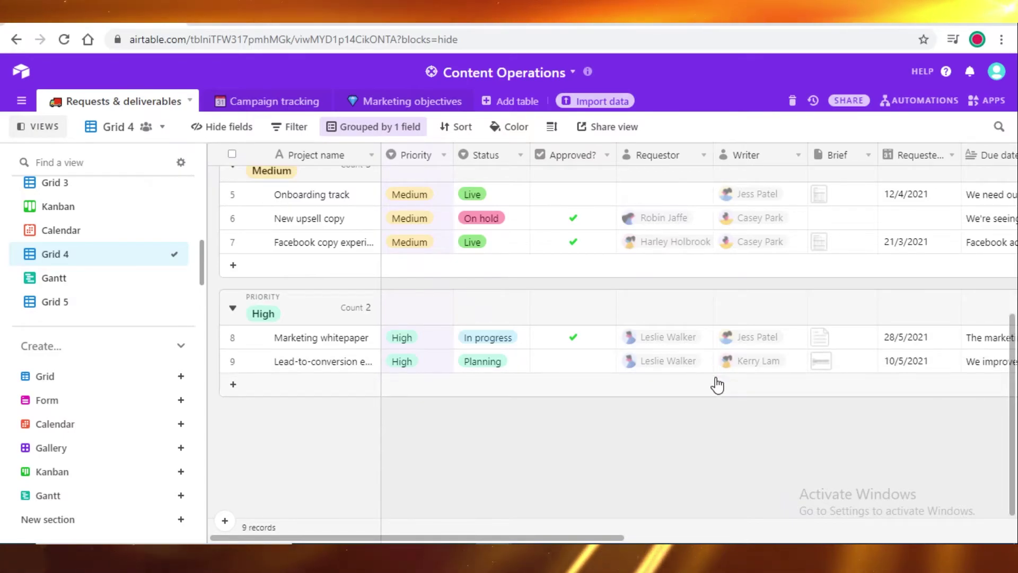
scroll(734, 378, up, 5)
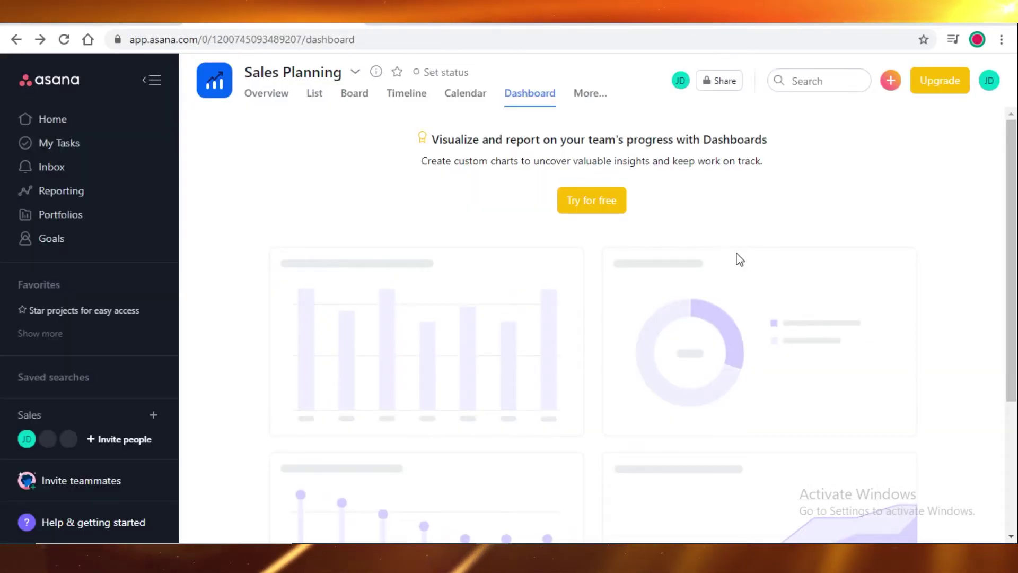
- Scroll through the sample progress charts on the Sales Planning Dashboard
scroll(736, 257, down, 4)
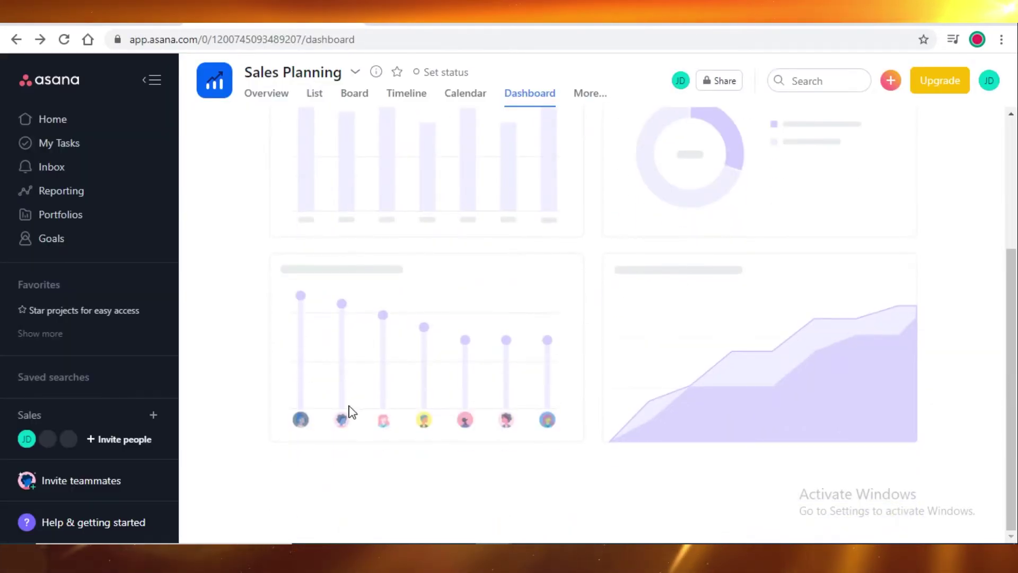
scroll(529, 391, up, 3)
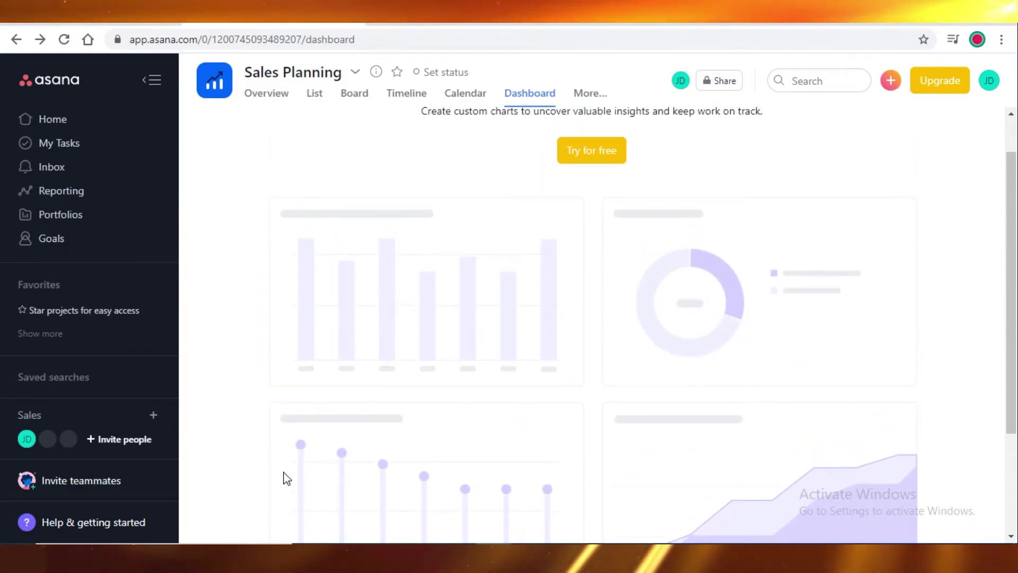
scroll(781, 343, down, 3)
scroll(794, 244, up, 4)
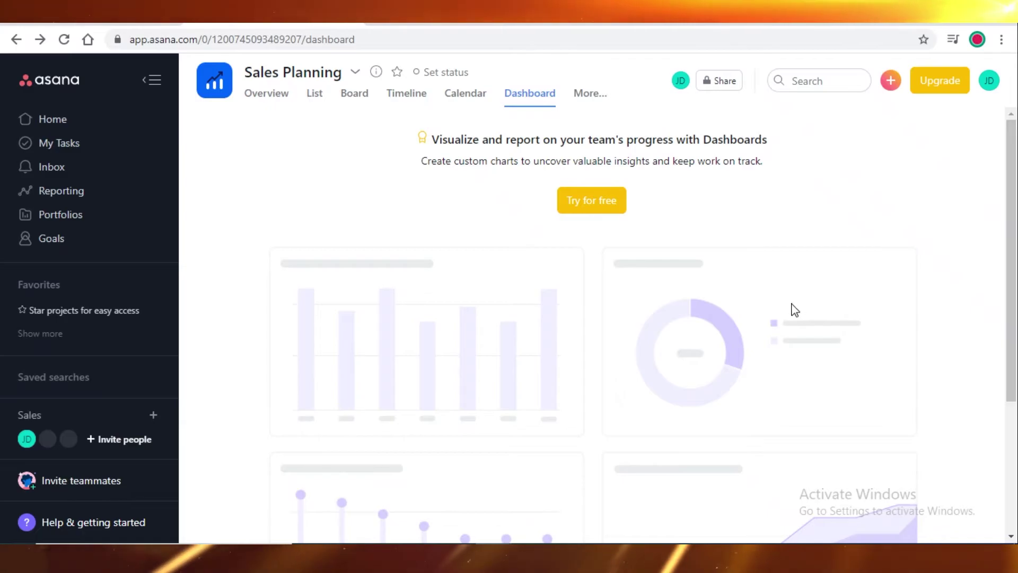
scroll(789, 315, down, 3)
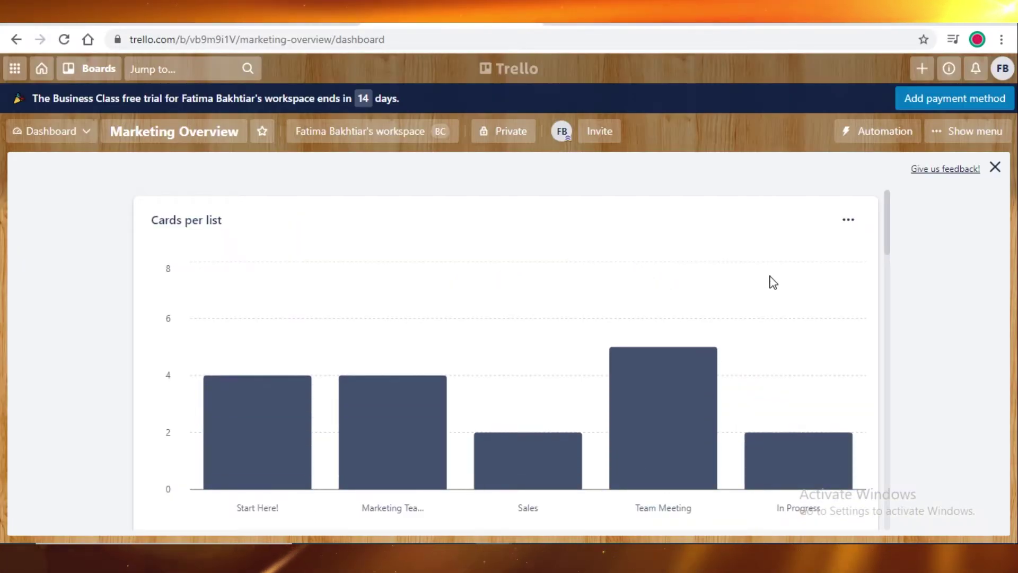
- Scroll through the Marketing Overview dashboard's cards-per-list charts, showing 2 cards in Sales
scroll(800, 276, down, 4)
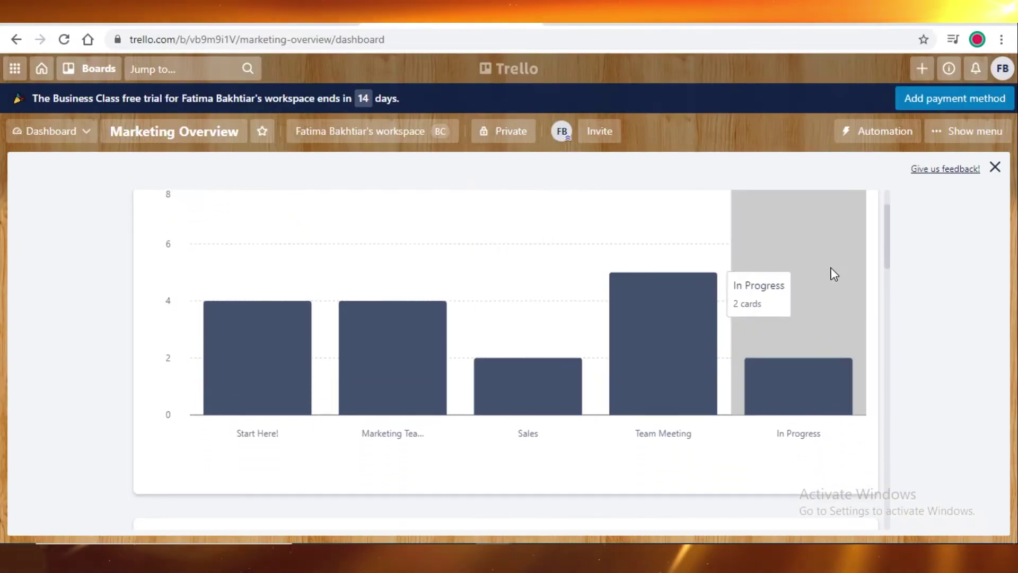
scroll(869, 255, down, 7)
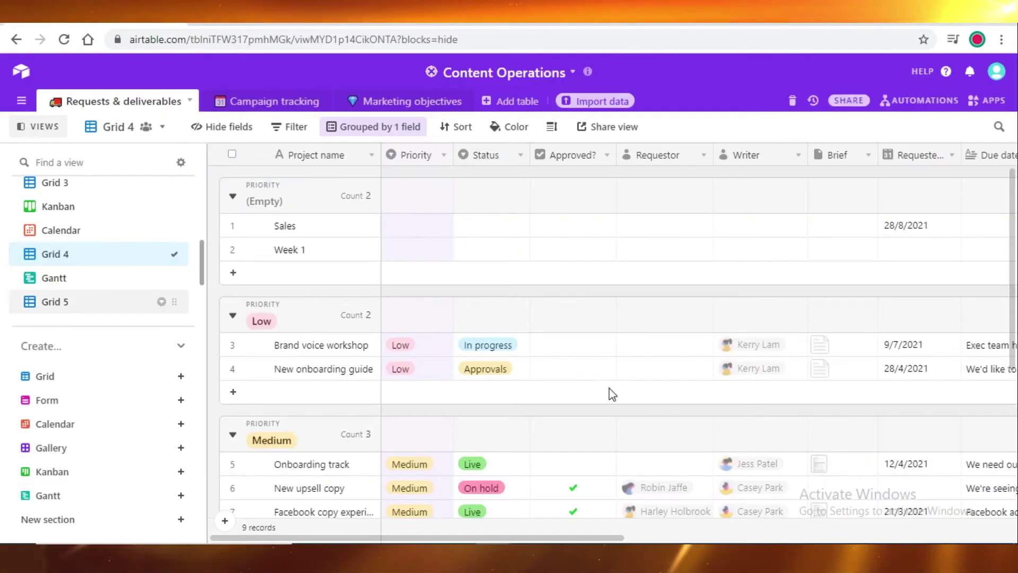
- Switch to the filtered Grid 5 view, which shows 0 records
mouse_move(724, 306)
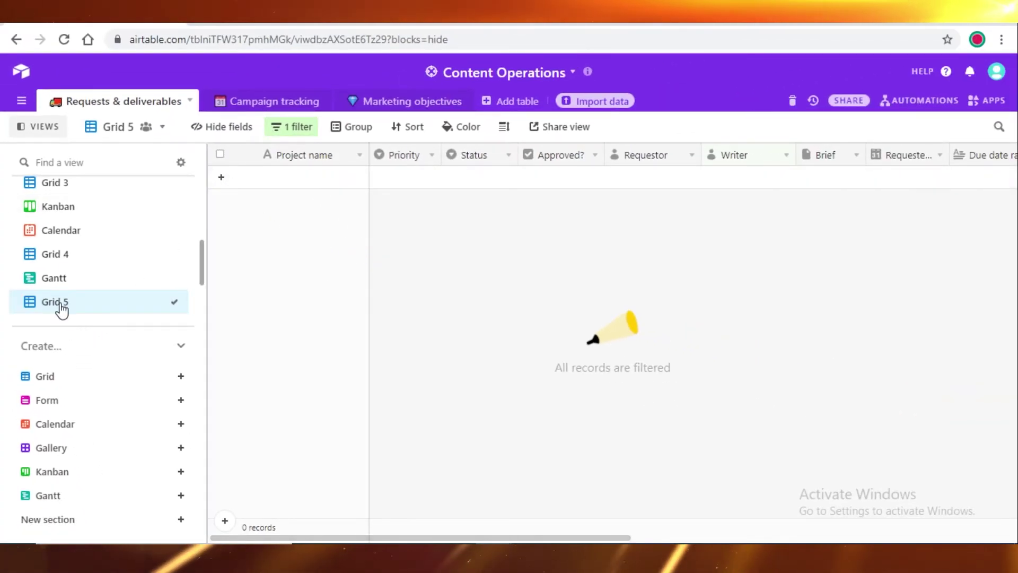
click(300, 132)
click(469, 157)
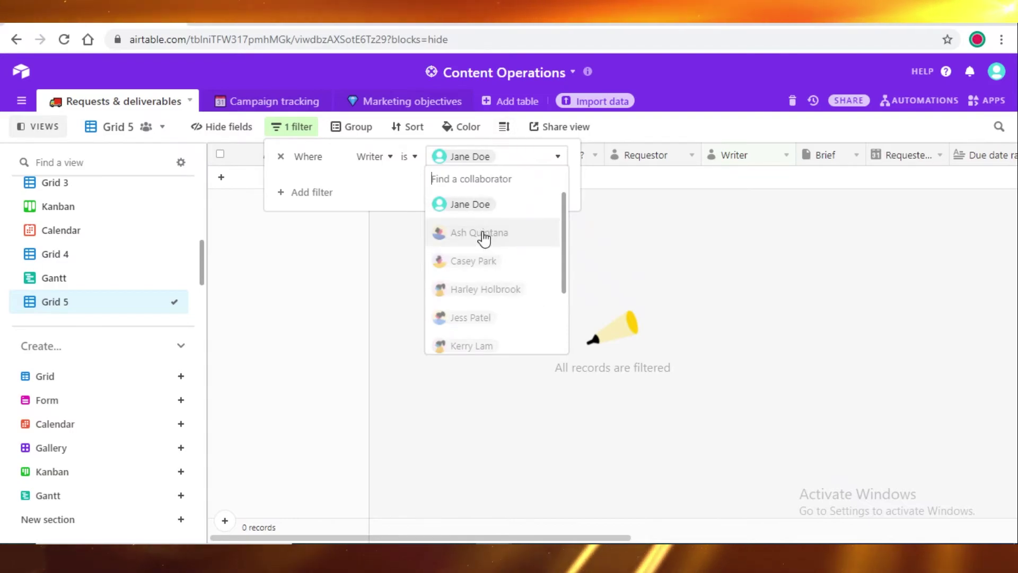
click(541, 156)
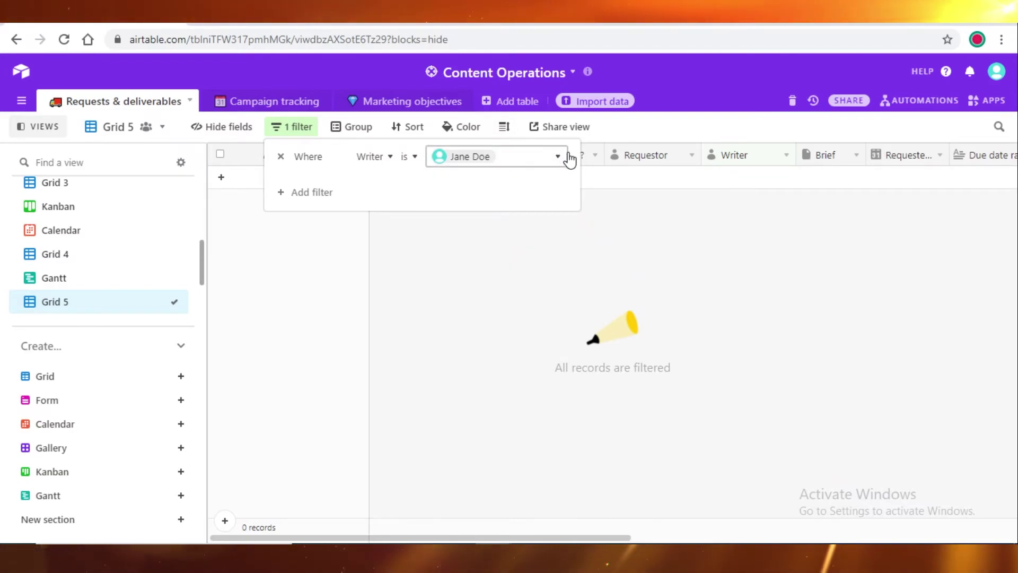
click(653, 132)
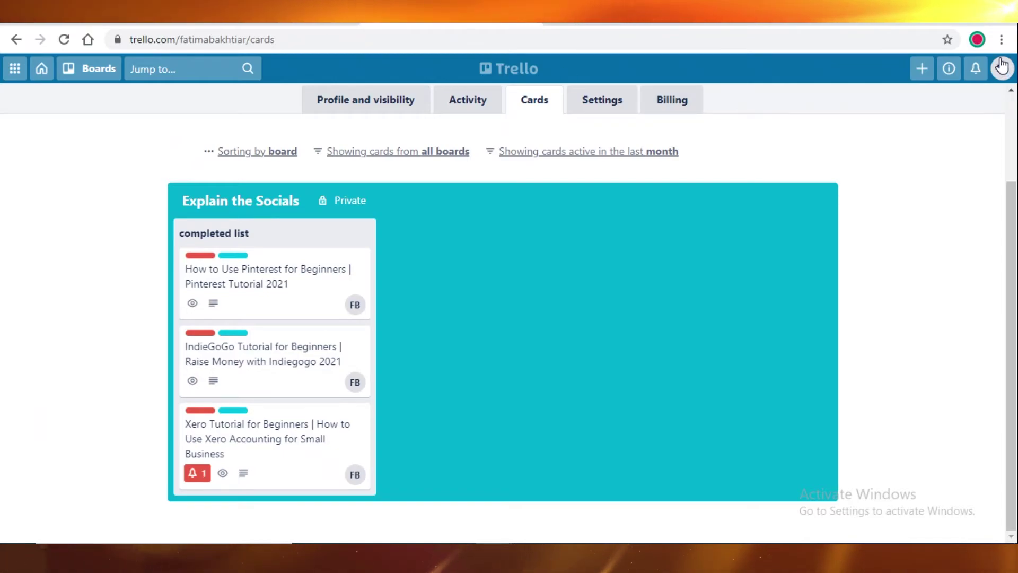
click(1002, 67)
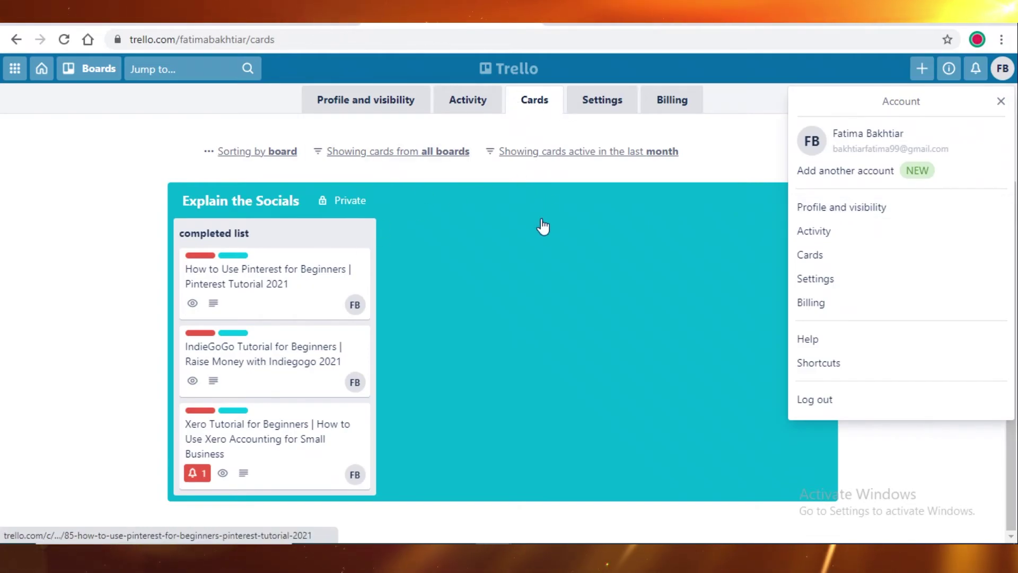
- Review the Trello Cards page, highlighting the 'Explain the Socials' board heading
drag(540, 224, 256, 175)
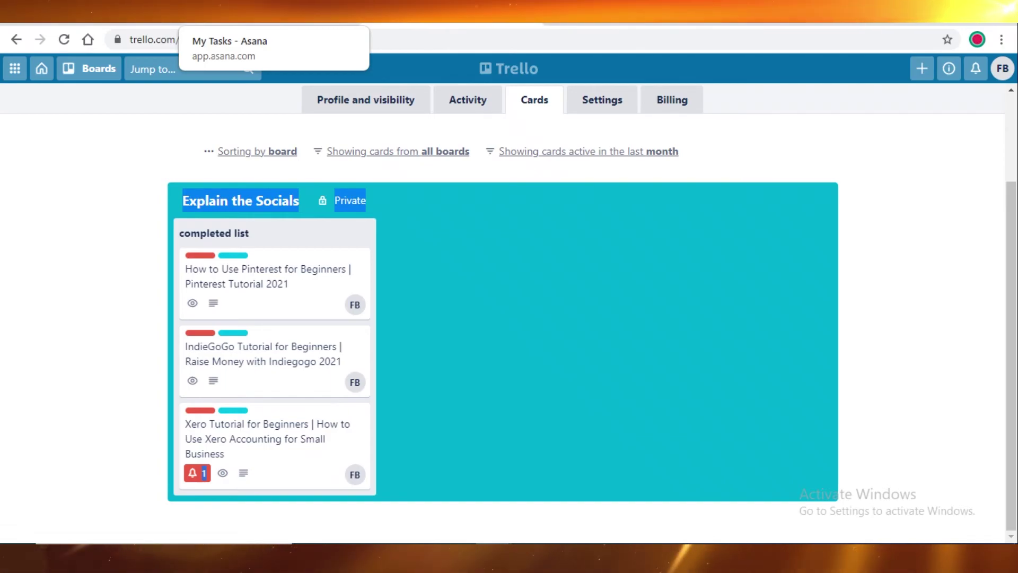
click(238, 11)
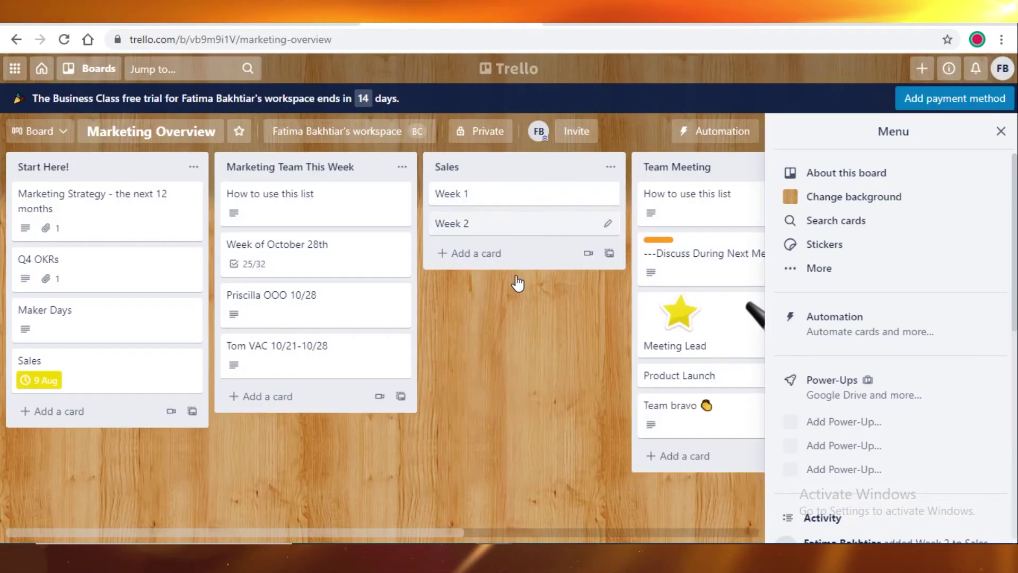
- Close the board menu and scroll the Marketing Overview lists to reveal In Progress
click(1001, 131)
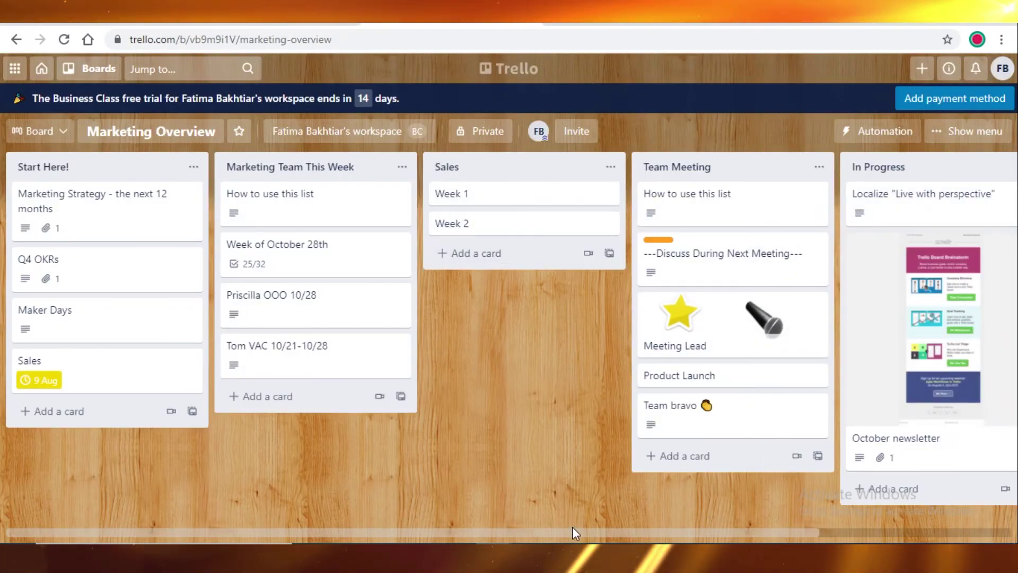
click(851, 534)
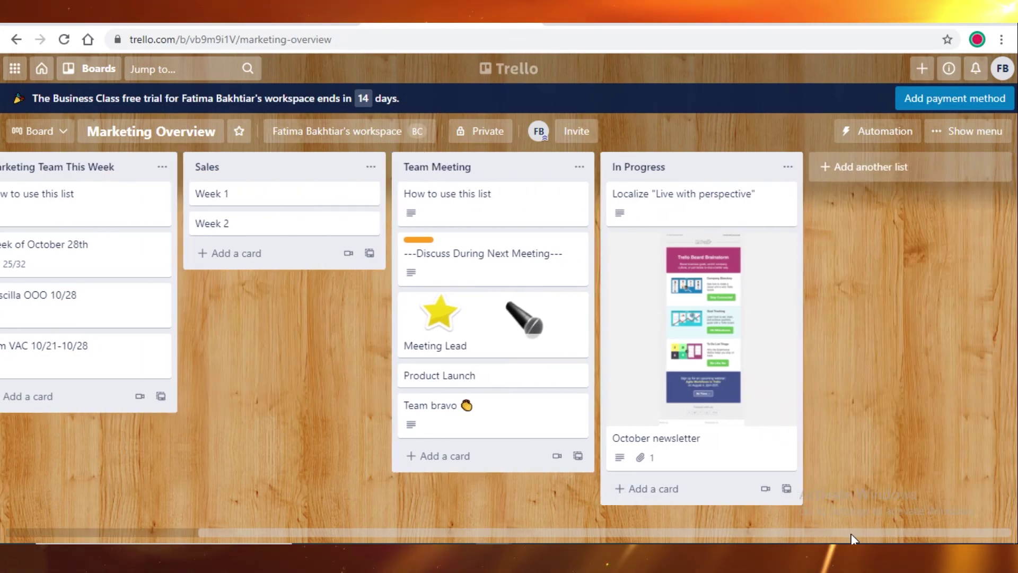
drag(850, 535, 464, 509)
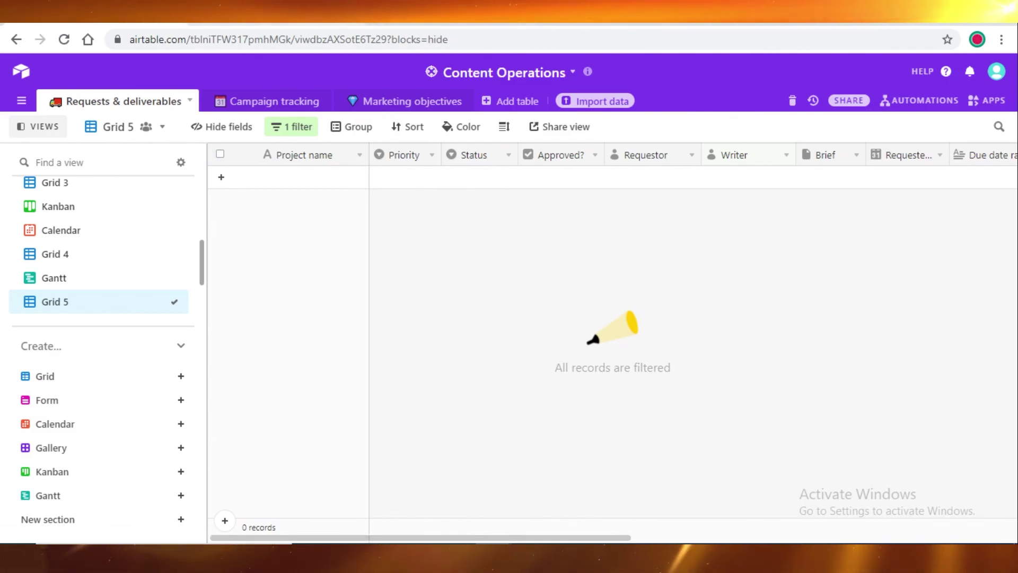
- Show Asana's My Tasks board with empty Recently assigned, Do today, Do next week, Do later columns
click(238, 12)
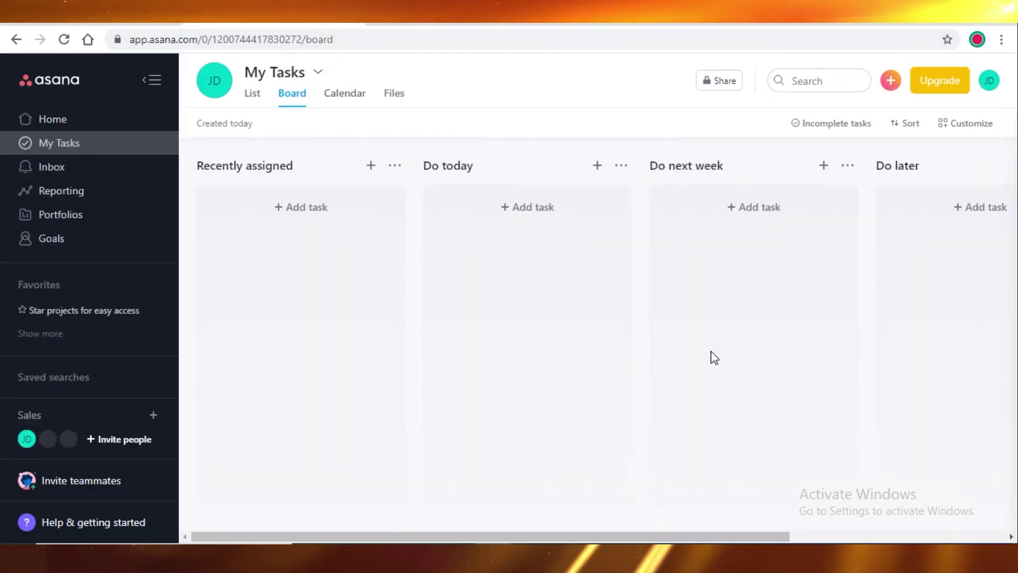